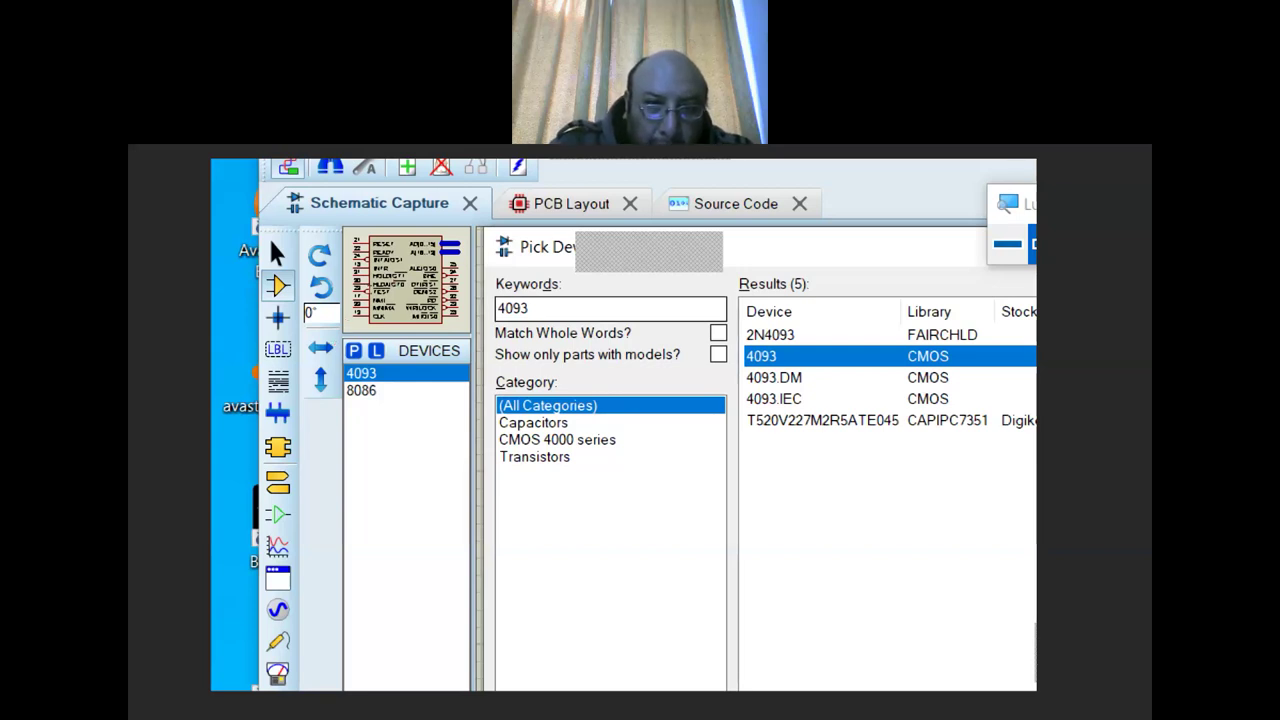
# - Search the device library for "cap" and restrict the results to the Capacitors category
pyautogui.hotkey('alt', 'k')
pyautogui.write('capa')
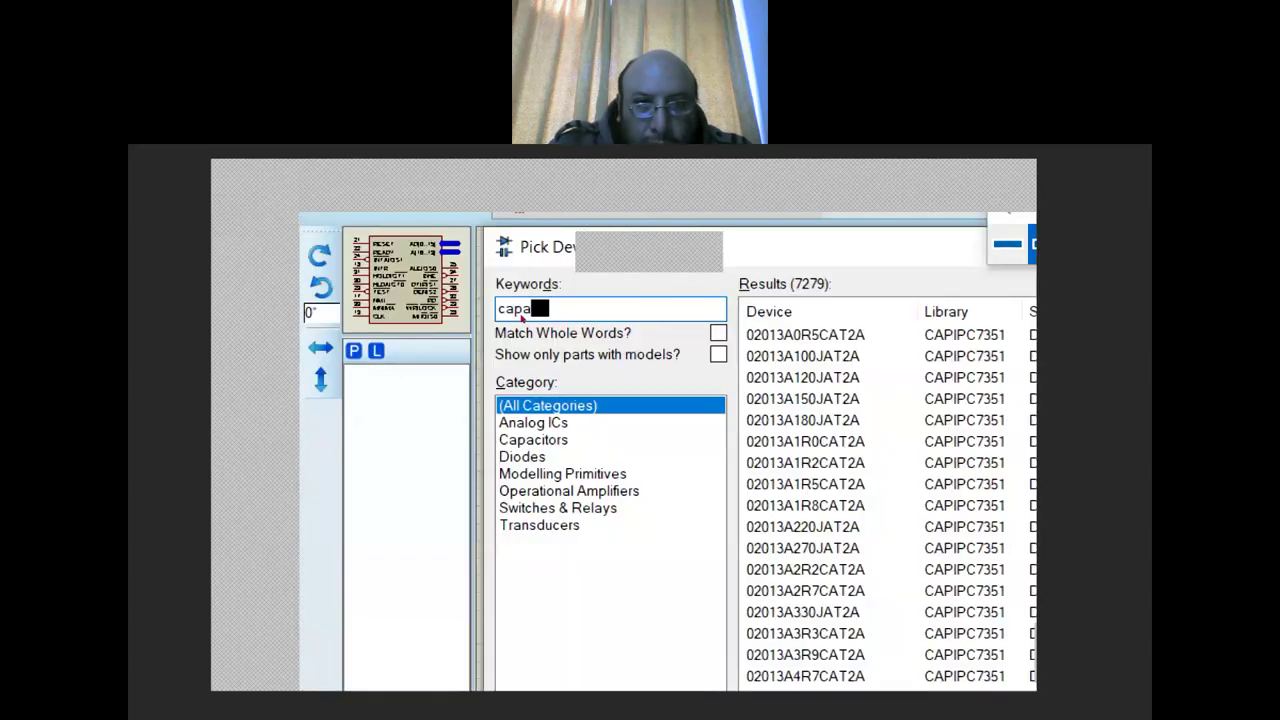
pyautogui.press('BackSpace')
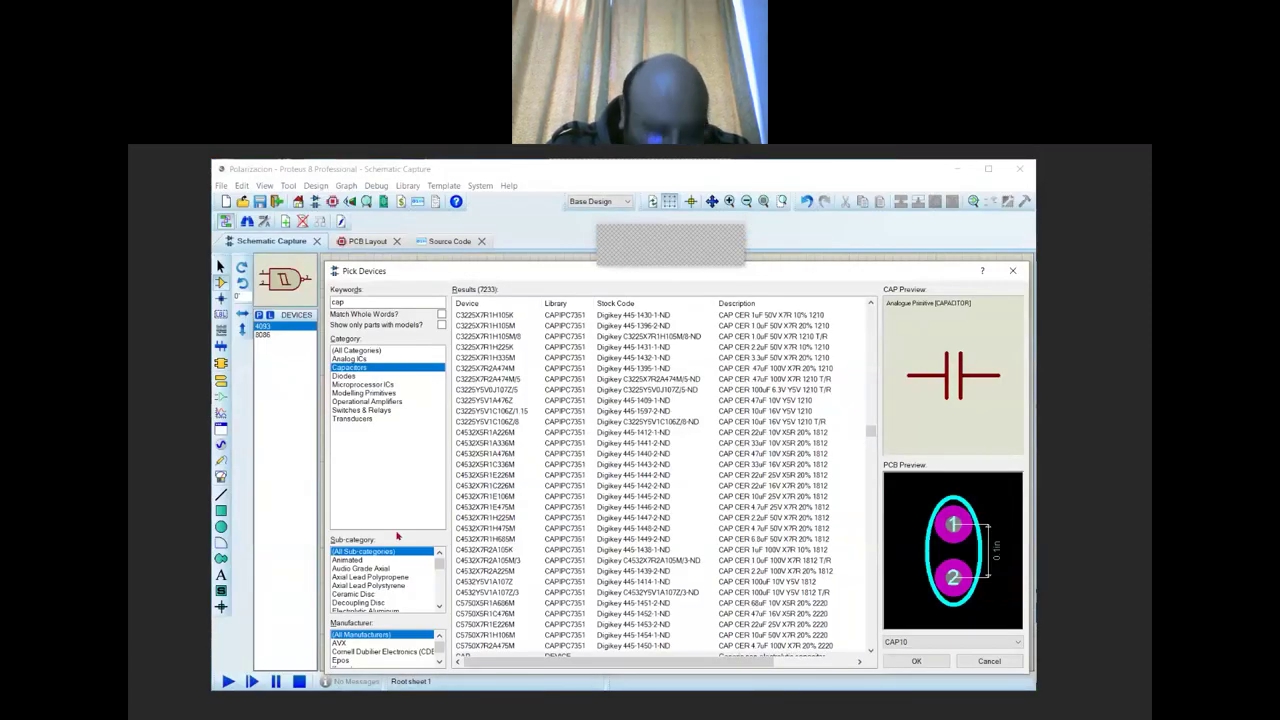
pyautogui.click(393, 303)
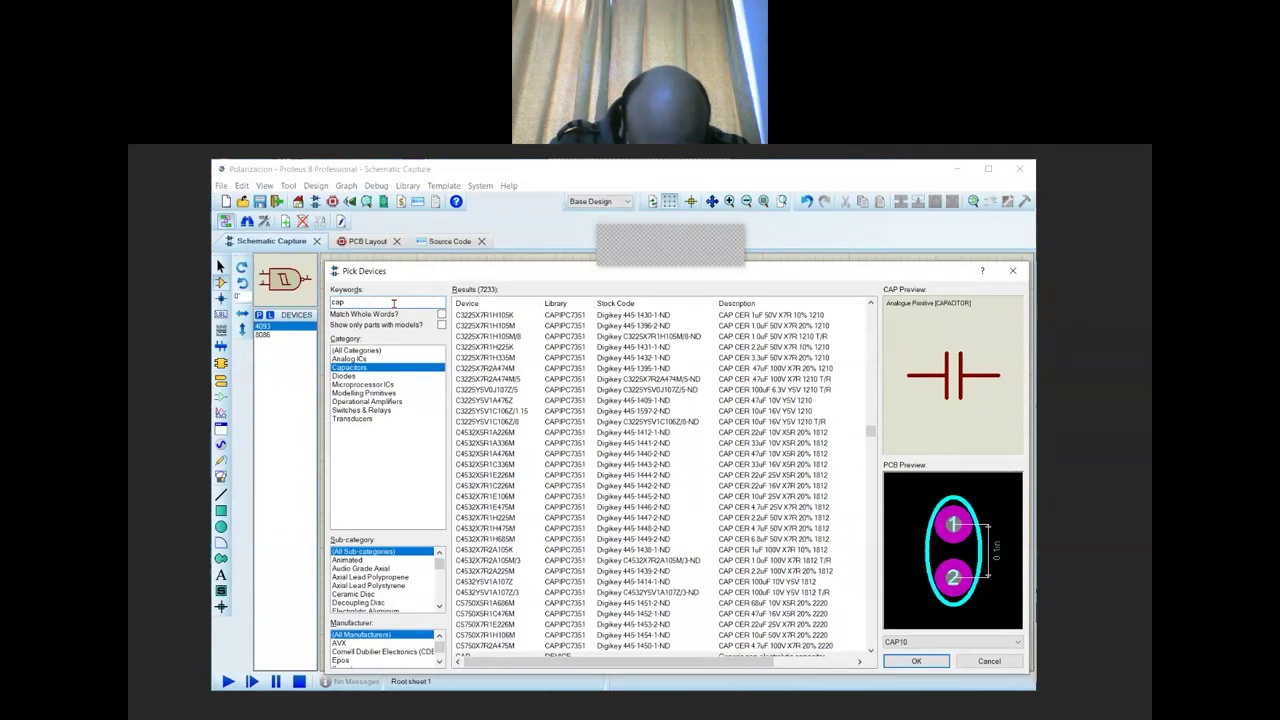
pyautogui.doubleClick(393, 303)
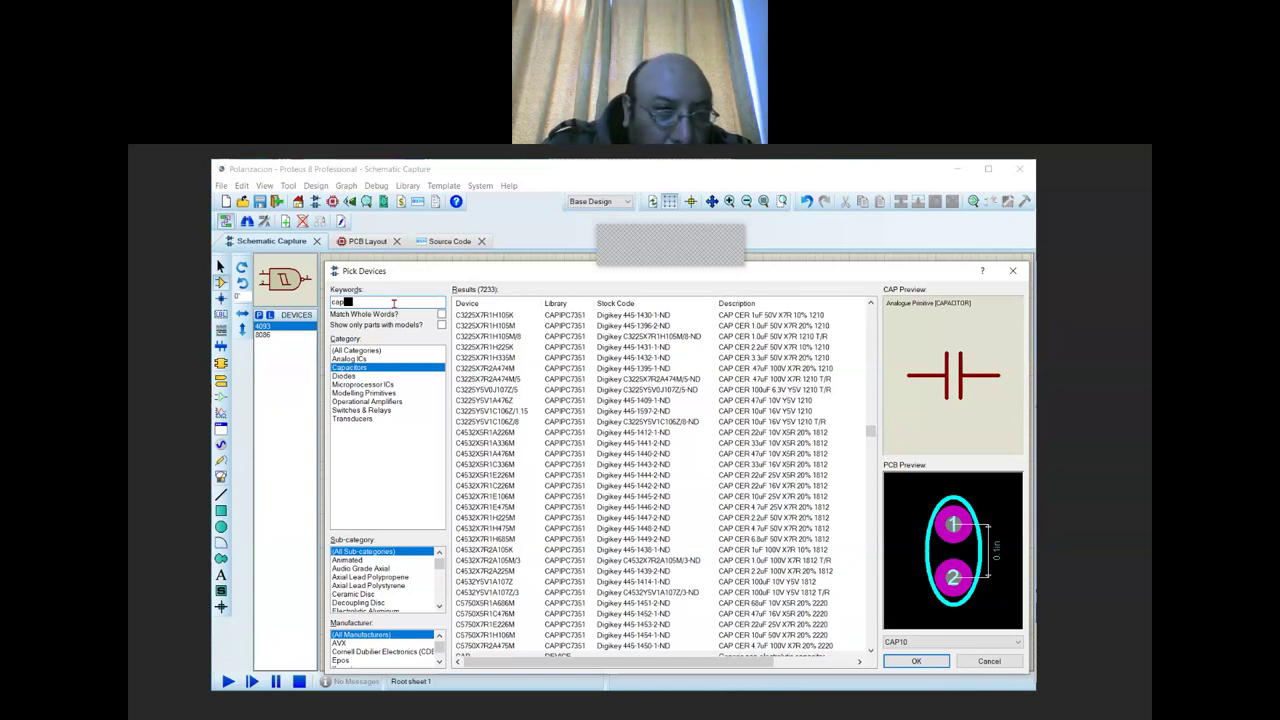
# - Narrow the capacitor results to the Generic sub-category
pyautogui.click(378, 582)
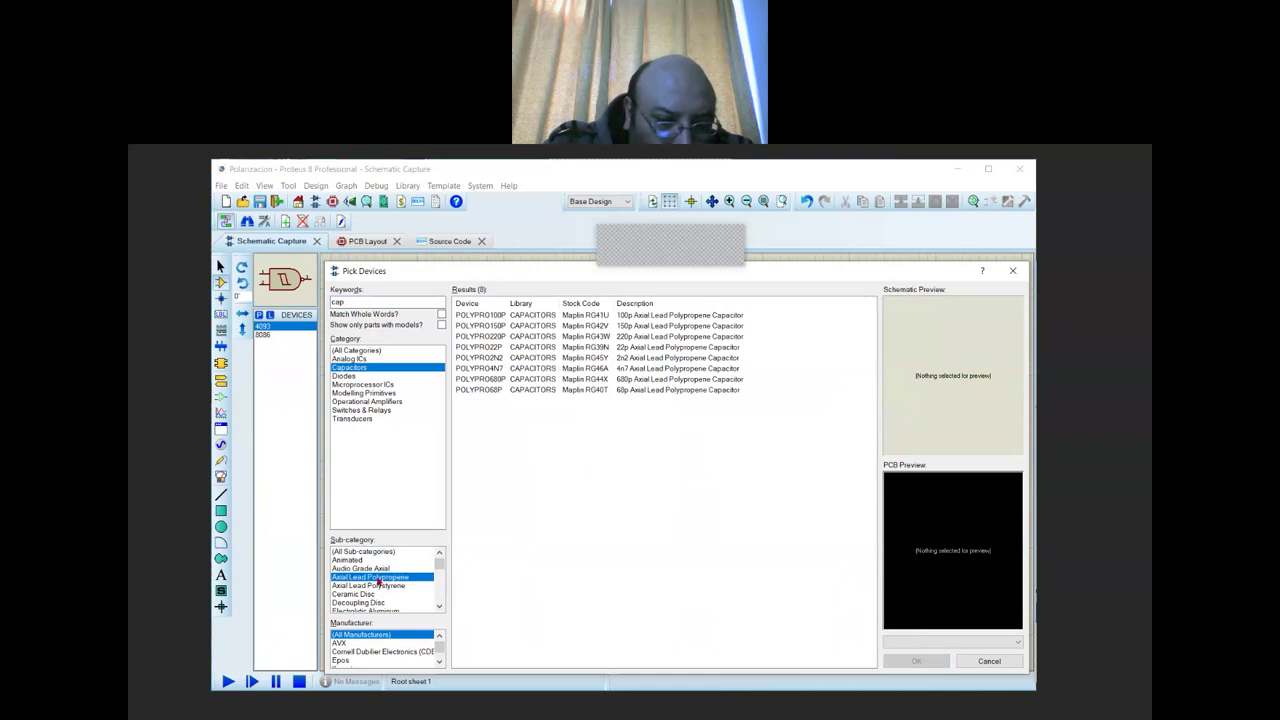
pyautogui.press('Down')
pyautogui.press('Down')
pyautogui.press('Down')
pyautogui.press('Down')
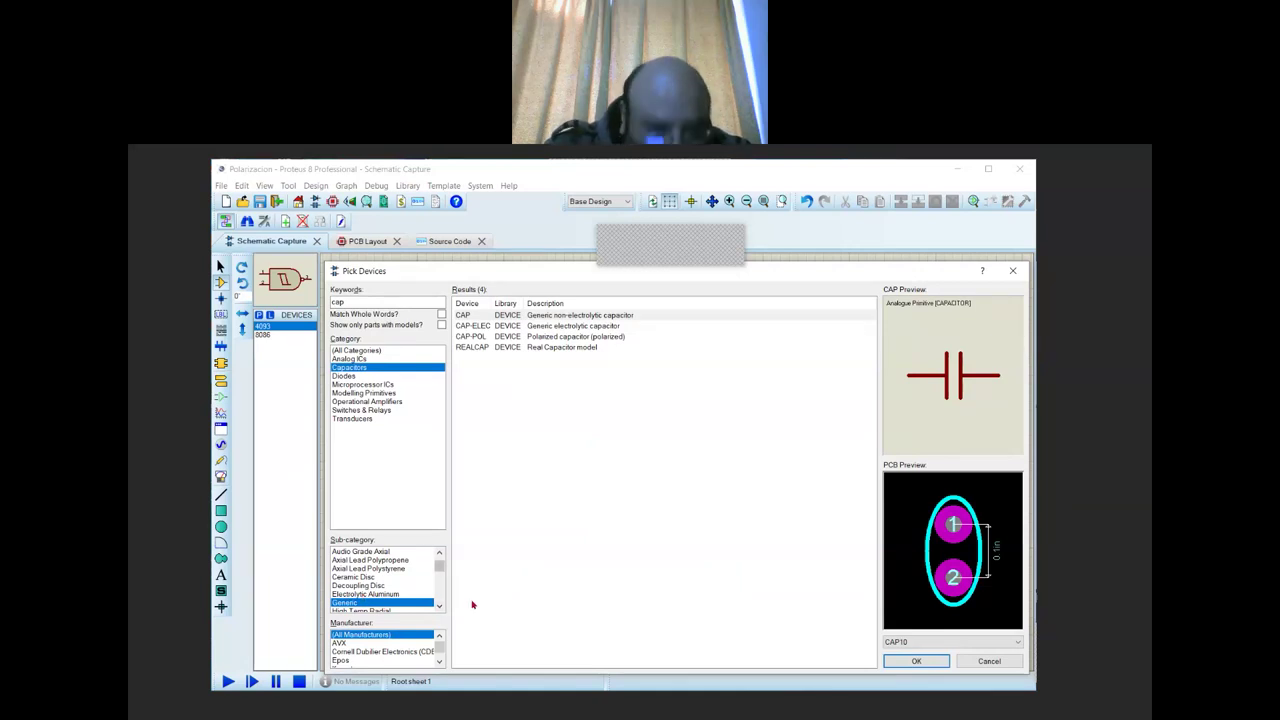
# - Try filtering the generic capacitors by individual manufacturers and return the filter to all manufacturers
pyautogui.click(386, 649)
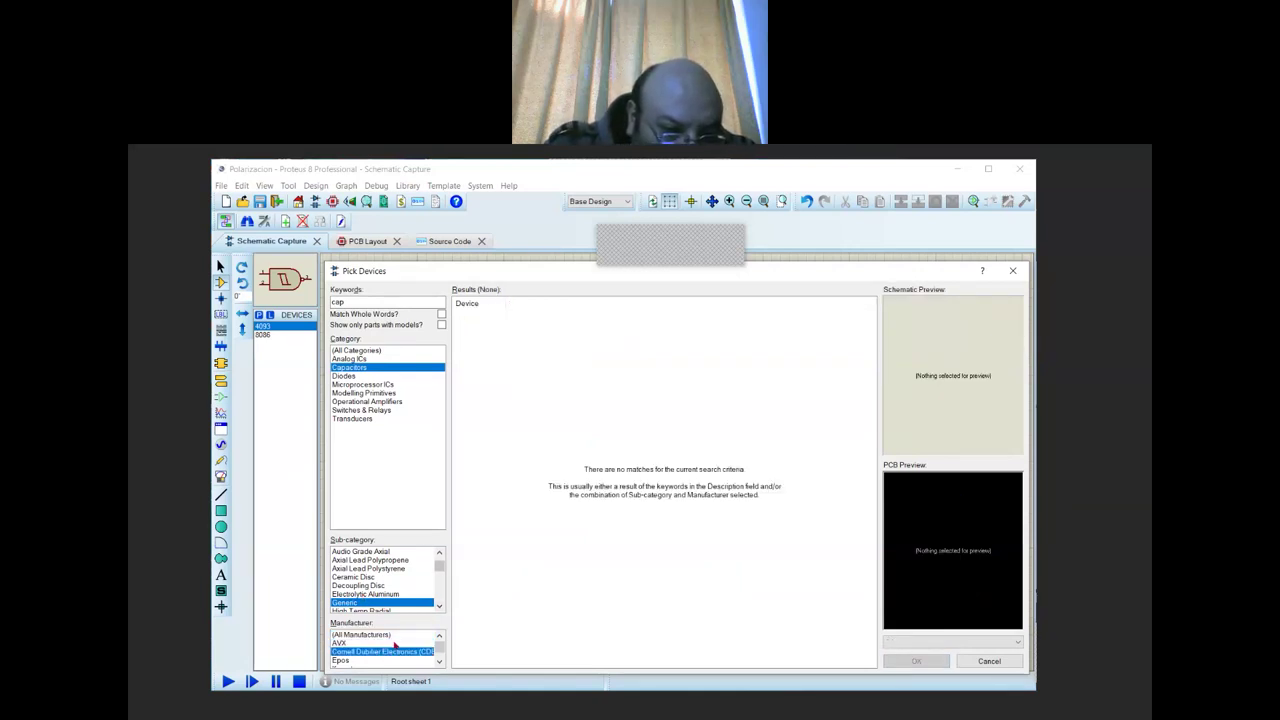
pyautogui.press('Down')
pyautogui.press('Down')
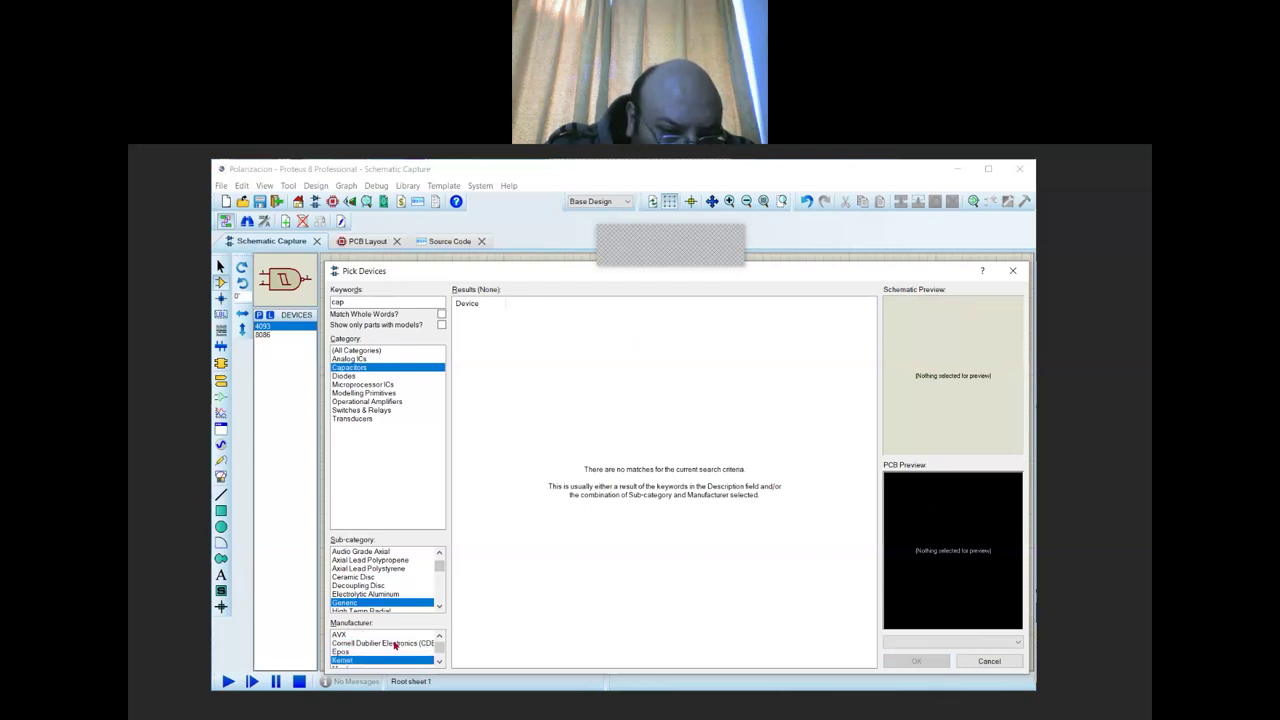
pyautogui.press('Up')
pyautogui.press('Up')
pyautogui.press('Up')
pyautogui.press('Up')
pyautogui.press('Down')
pyautogui.press('Down')
pyautogui.press('Down')
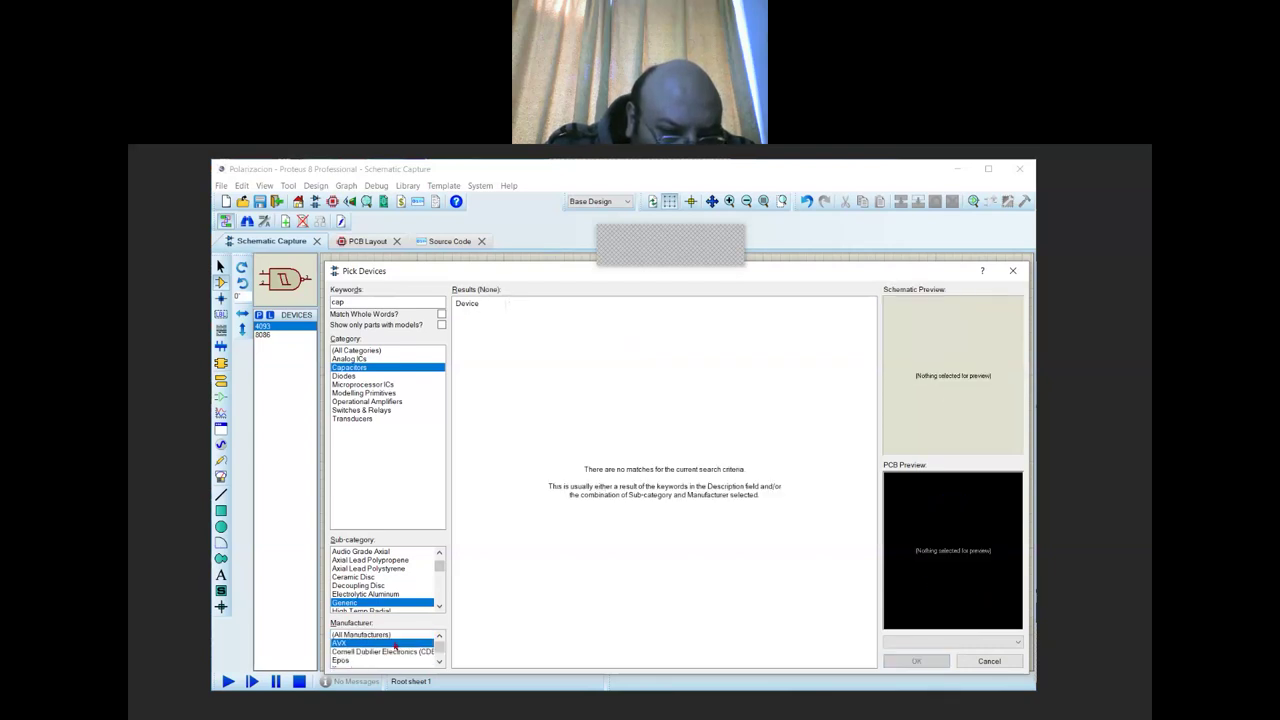
pyautogui.press('Up')
pyautogui.press('Up')
pyautogui.press('Up')
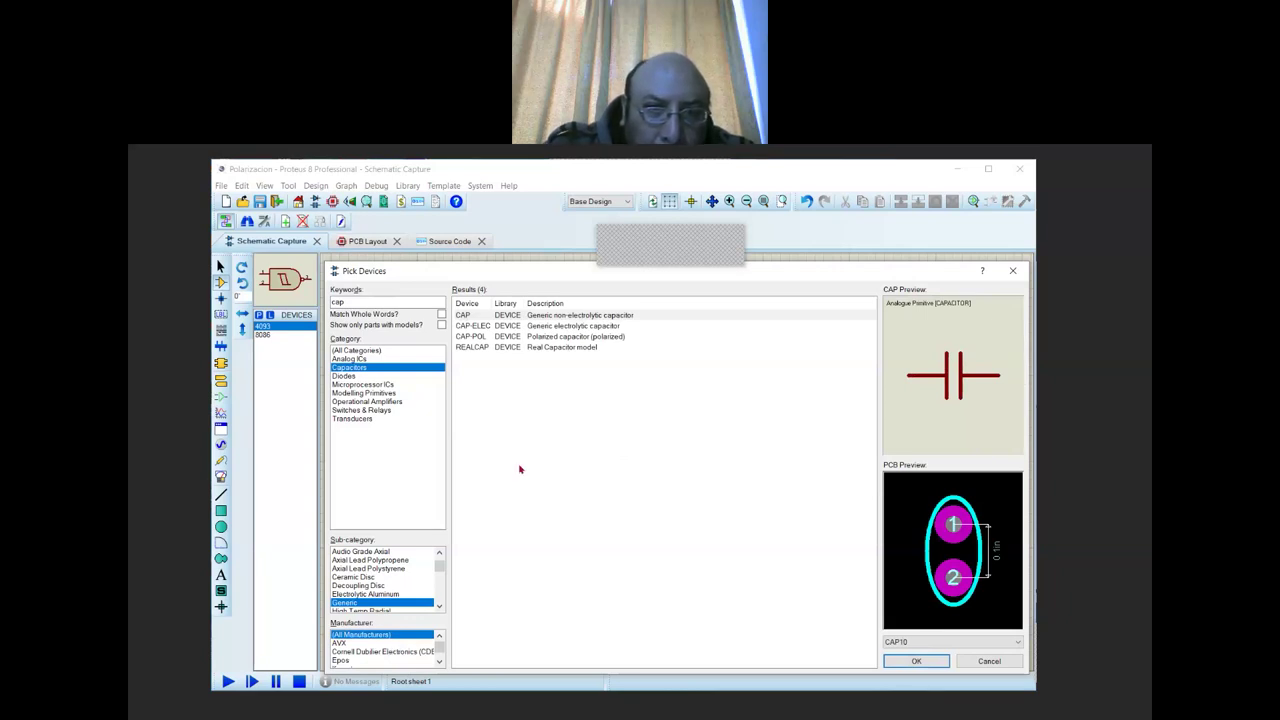
# - Add the generic non-electrolytic capacitor CAP to the project's device list
pyautogui.click(631, 319)
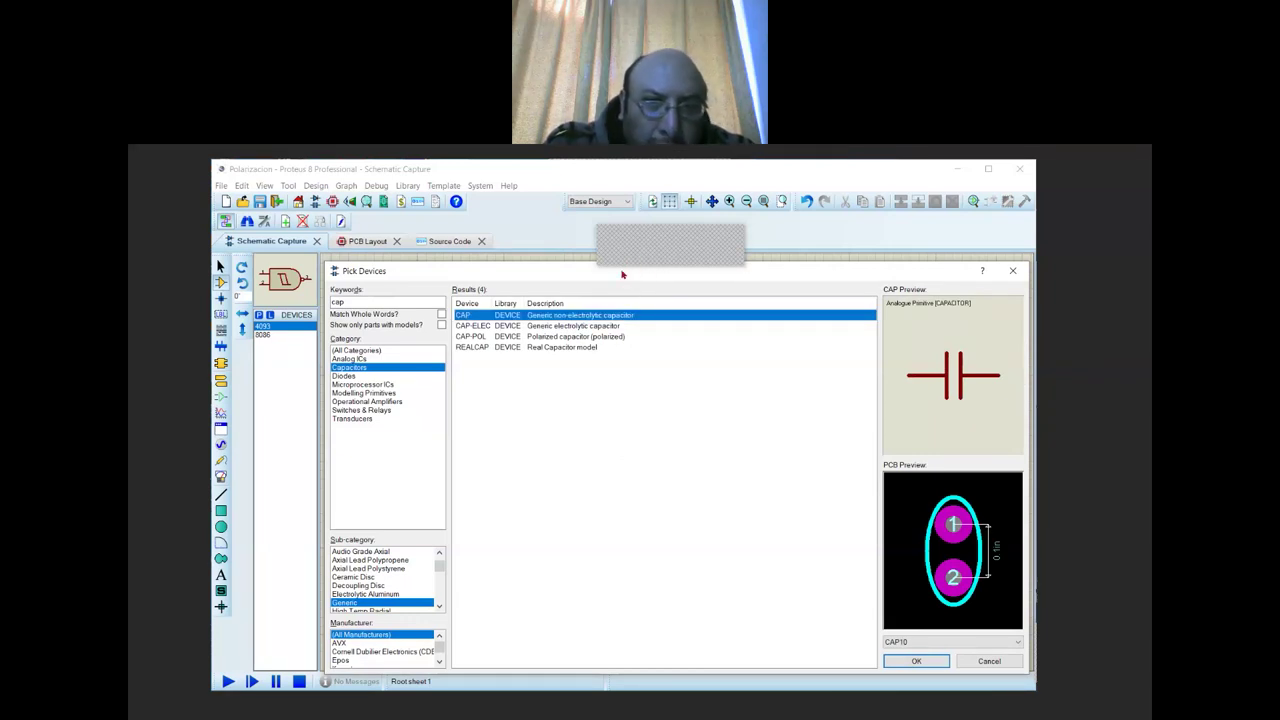
pyautogui.moveTo(525, 275); pyautogui.dragTo(526, 245)
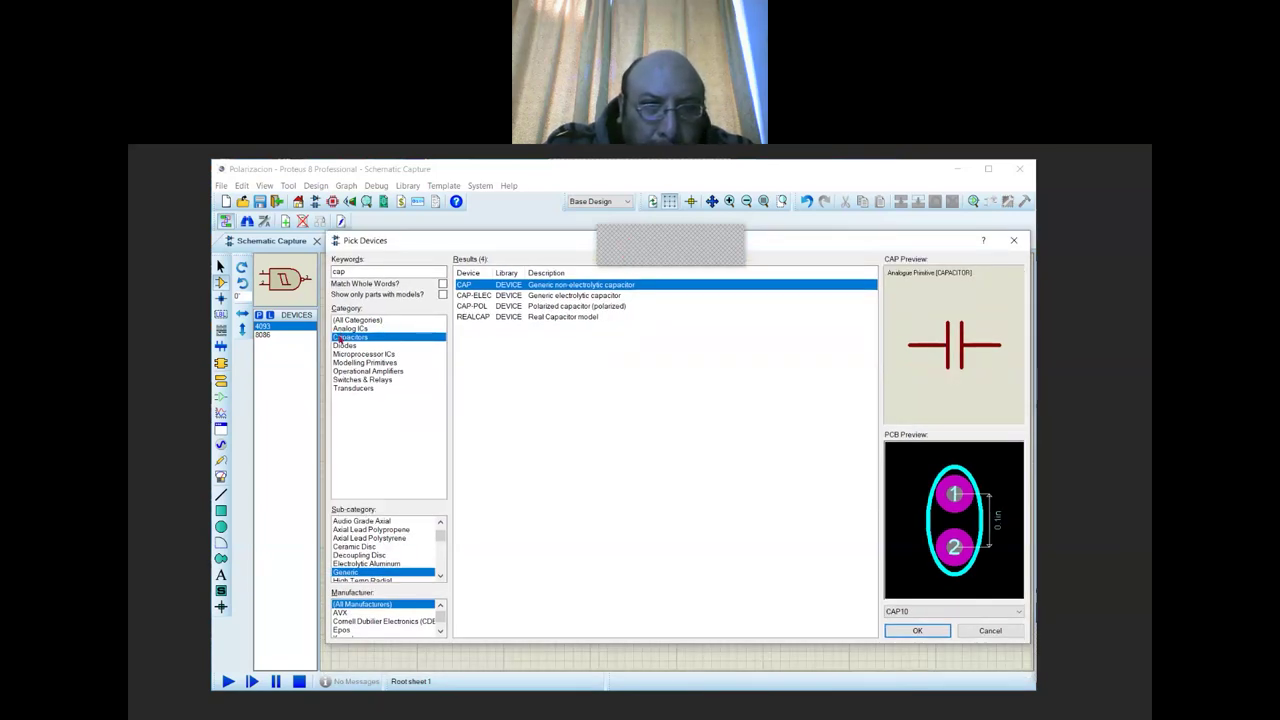
pyautogui.press('super+plus')
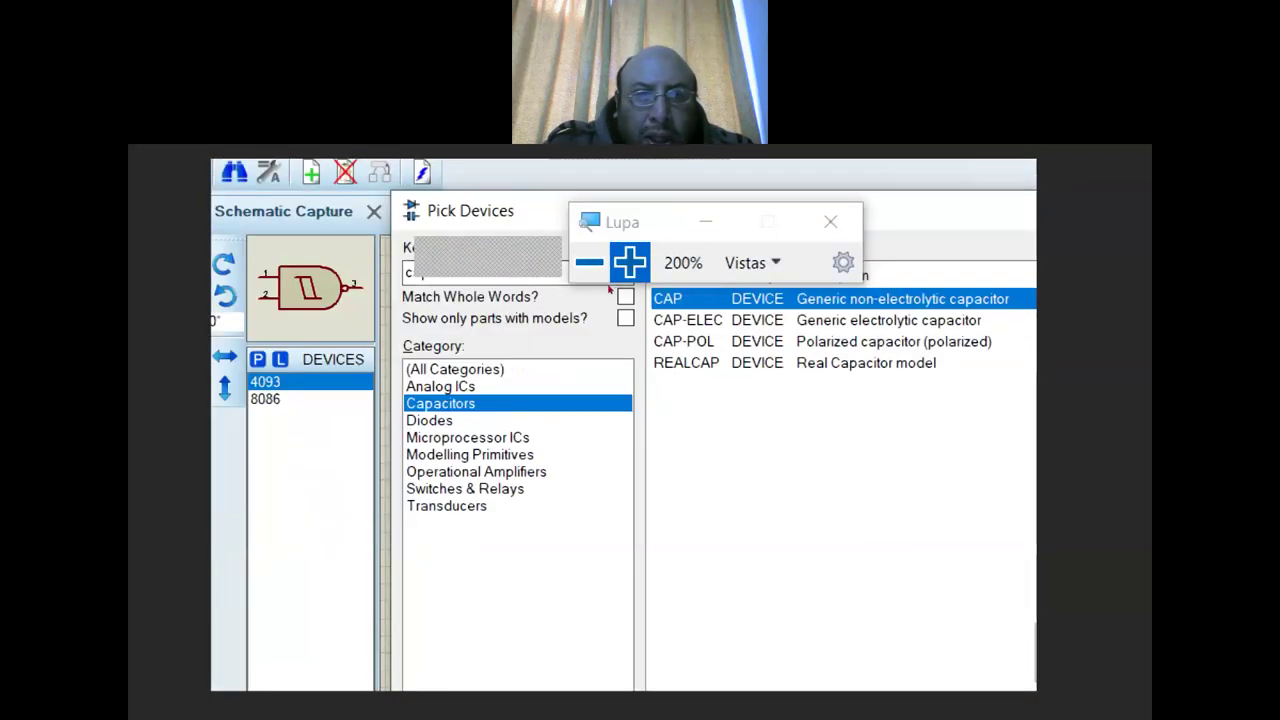
pyautogui.doubleClick(667, 298)
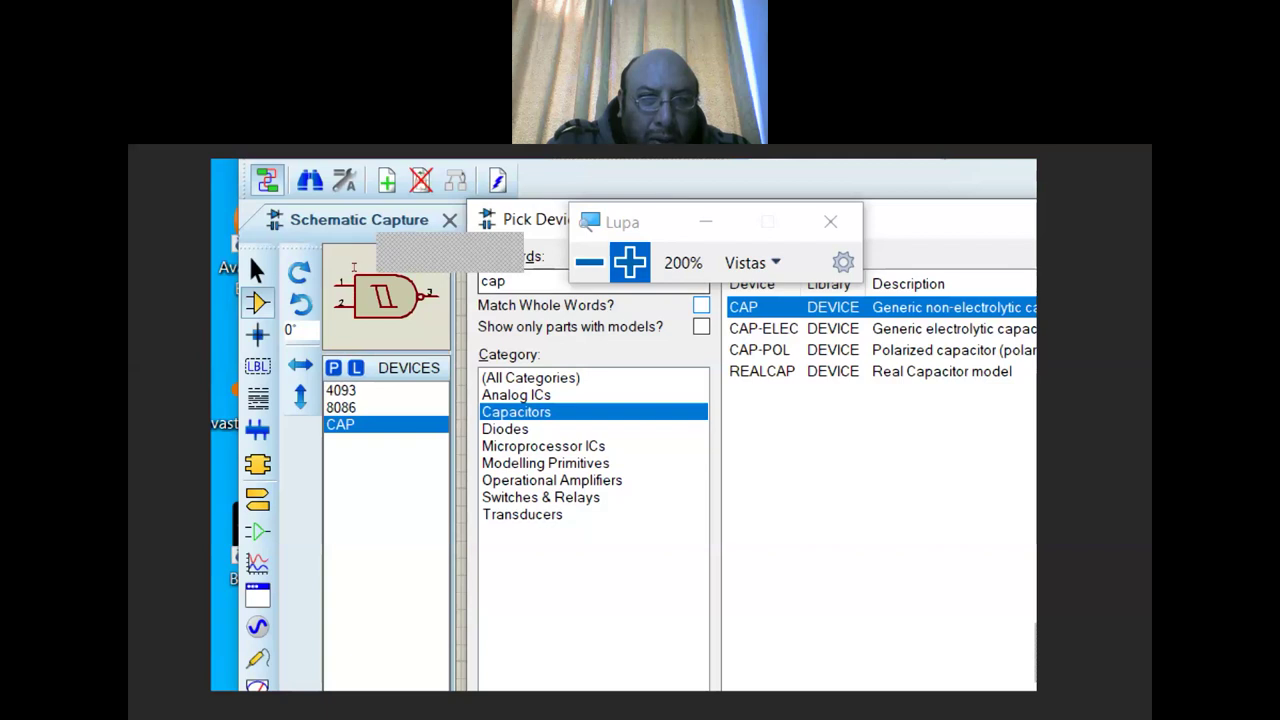
# - Search the device library for "diode" and move the magnifier window clear of the keyword and results area
pyautogui.press('Tab')
pyautogui.write('diodes')
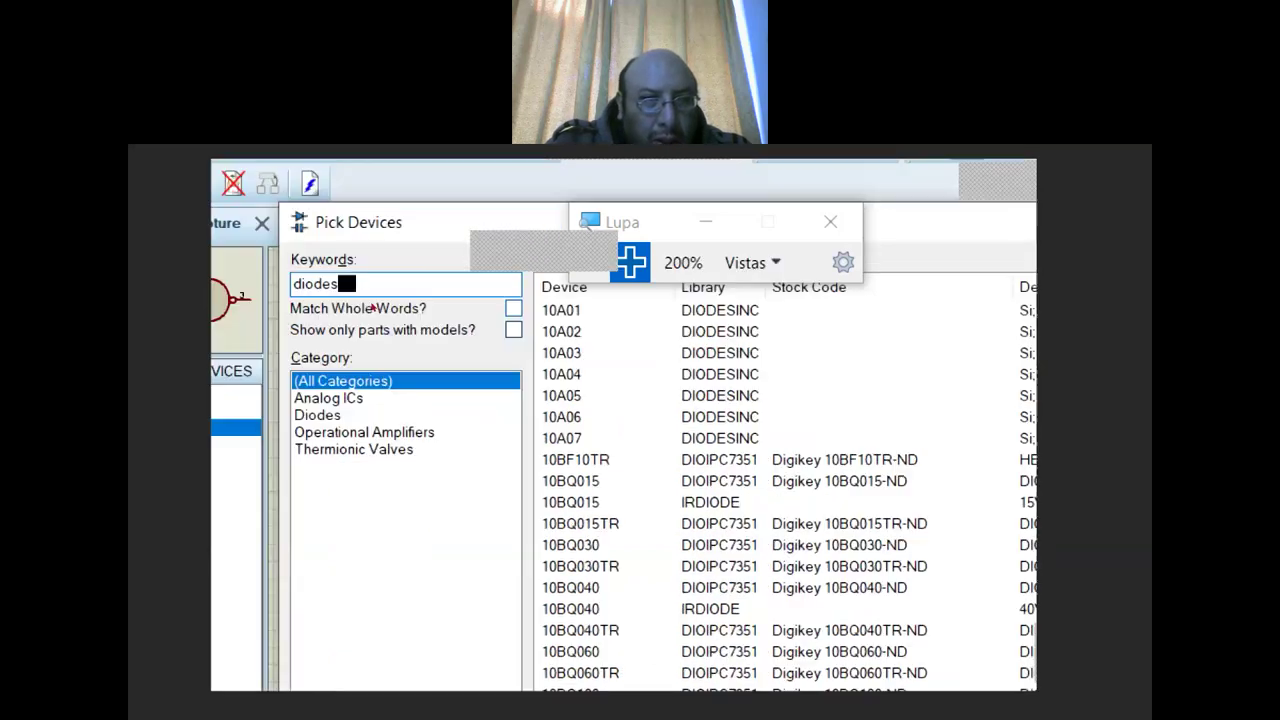
pyautogui.press('BackSpace')
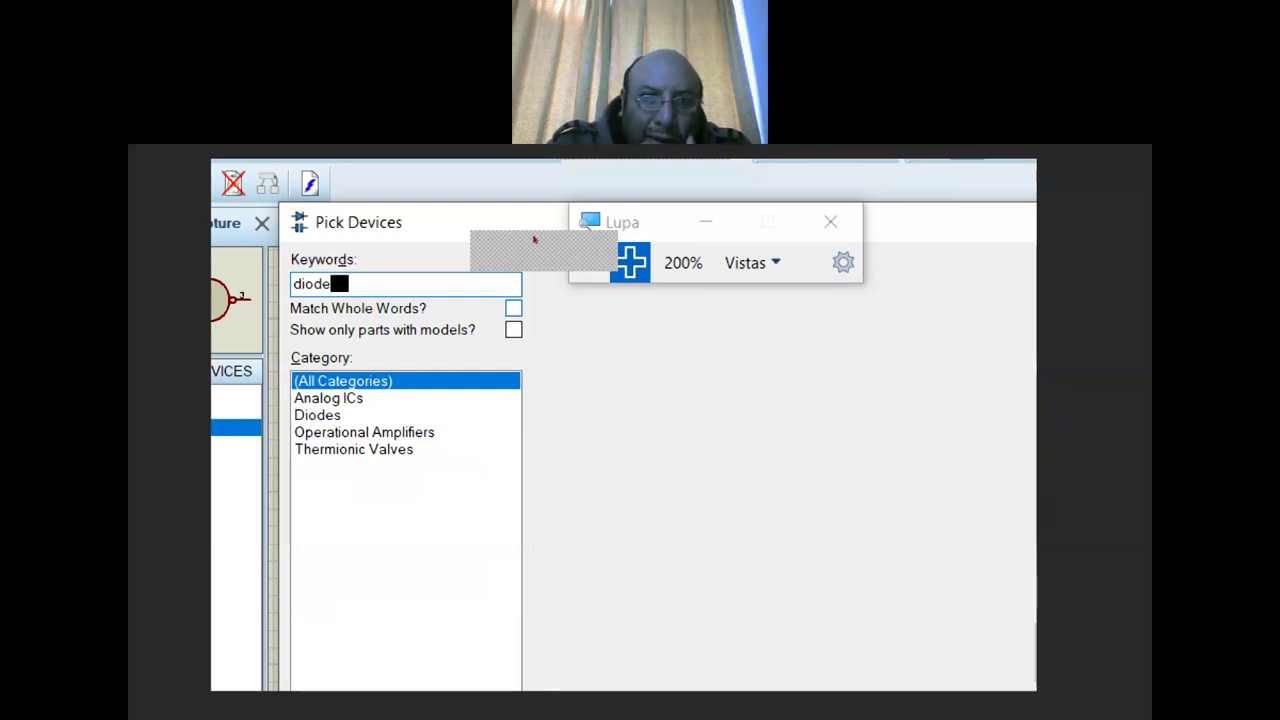
pyautogui.moveTo(593, 226); pyautogui.dragTo(750, 196)
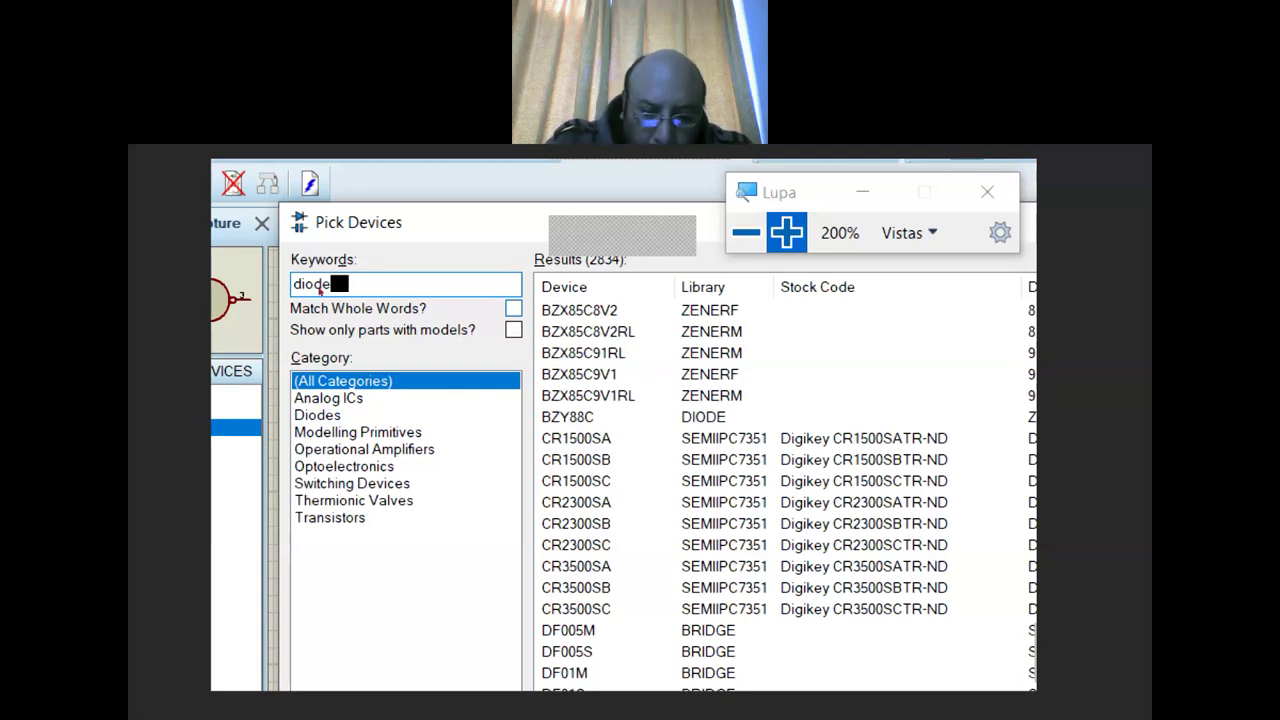
# - Refine the search to "generic diode" and add the generic DIODE from the DEVICE library to the device list
pyautogui.moveTo(293, 285); pyautogui.dragTo(320, 287)
pyautogui.write('gener')
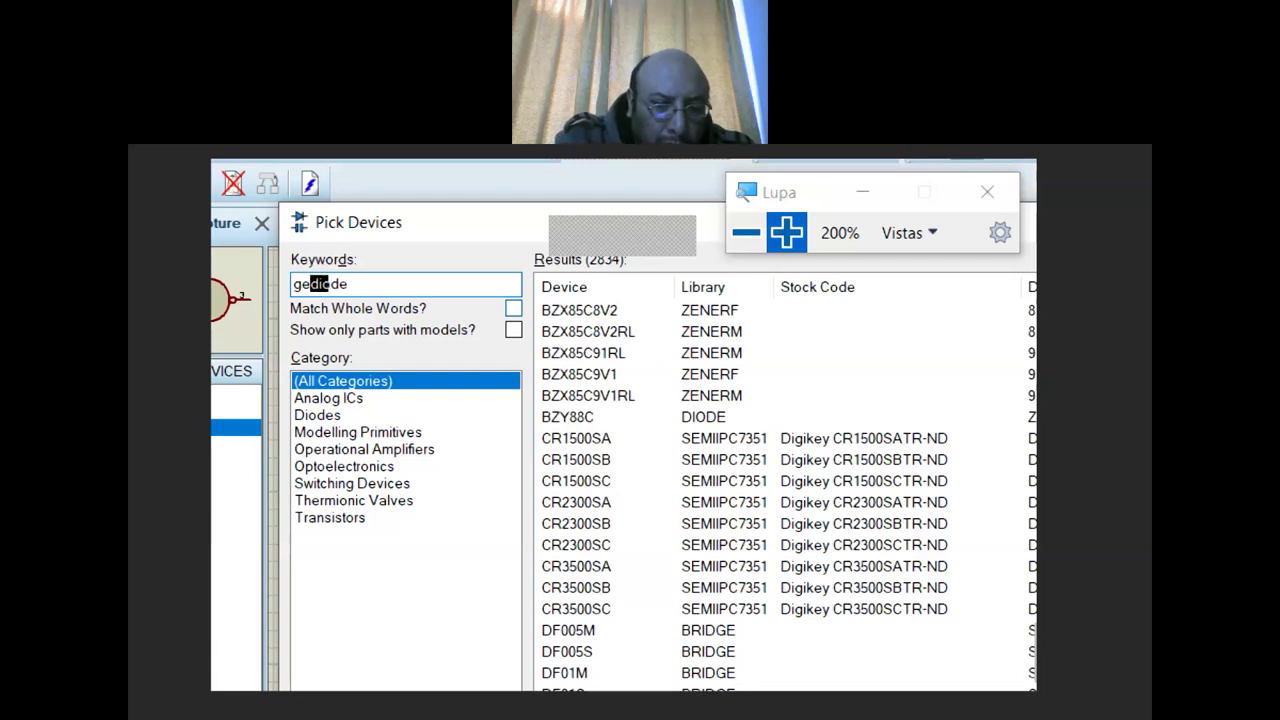
pyautogui.write('ic')
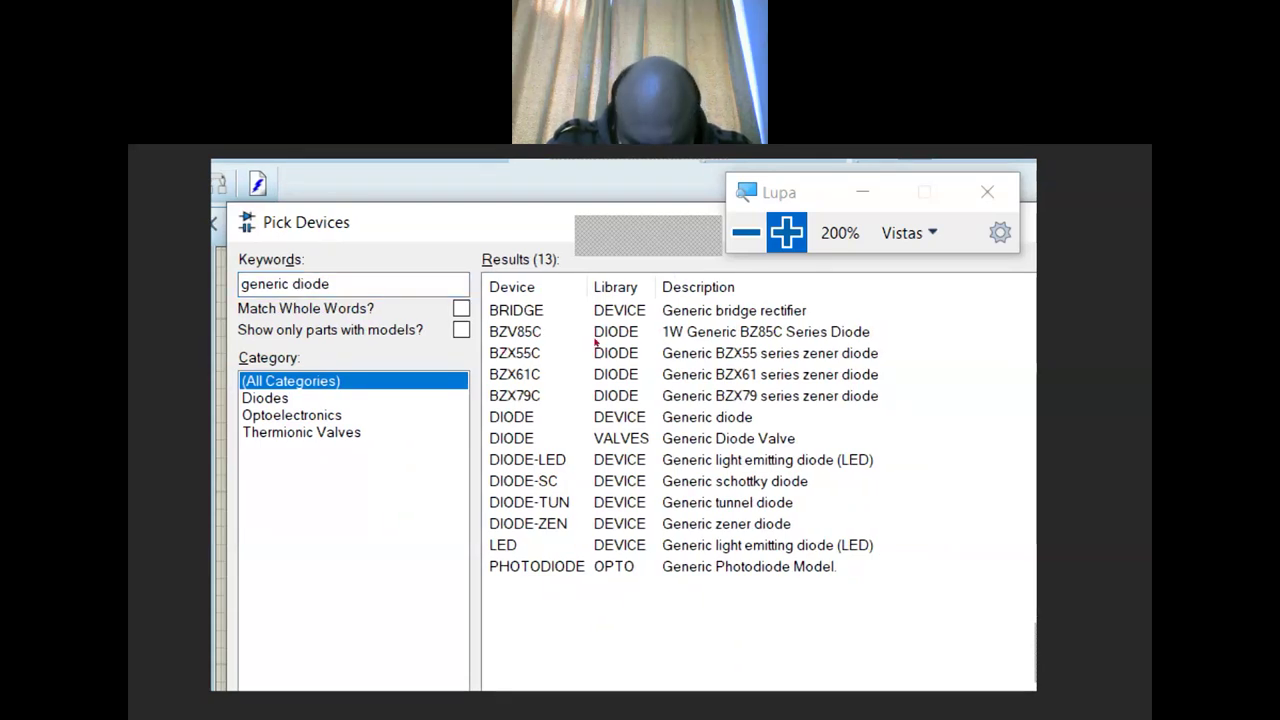
pyautogui.click(511, 417)
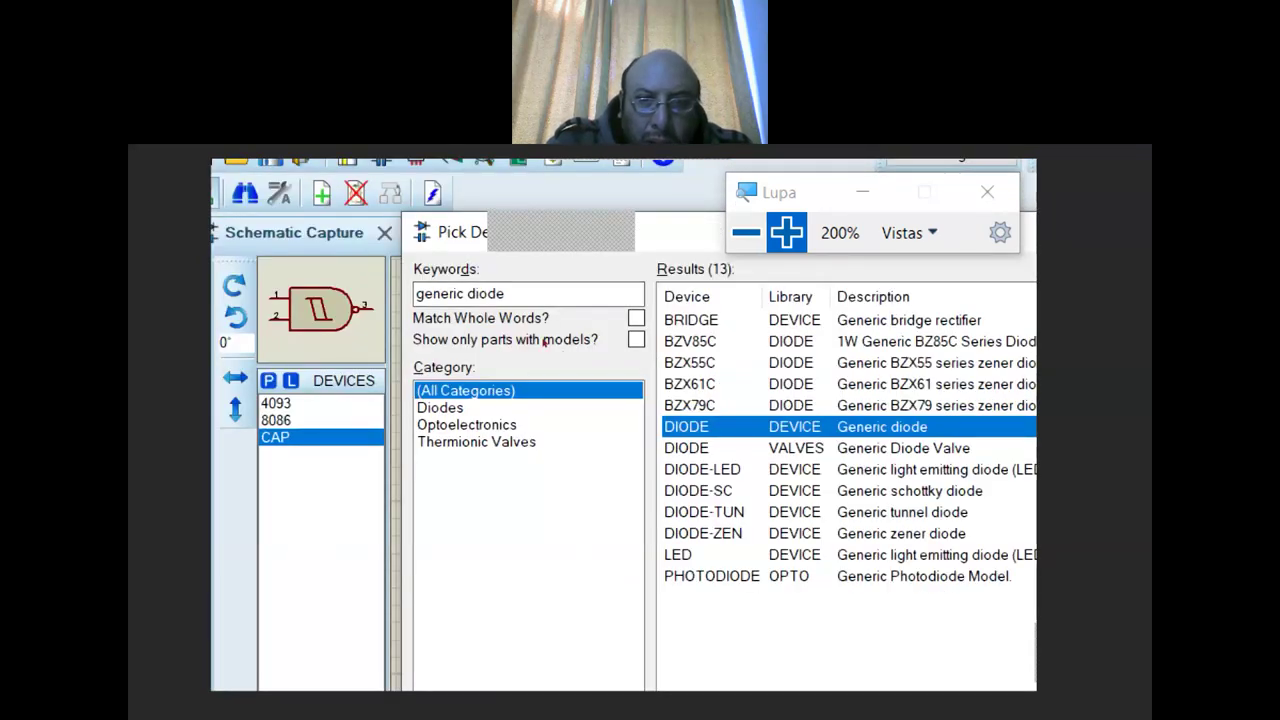
pyautogui.press('Return')
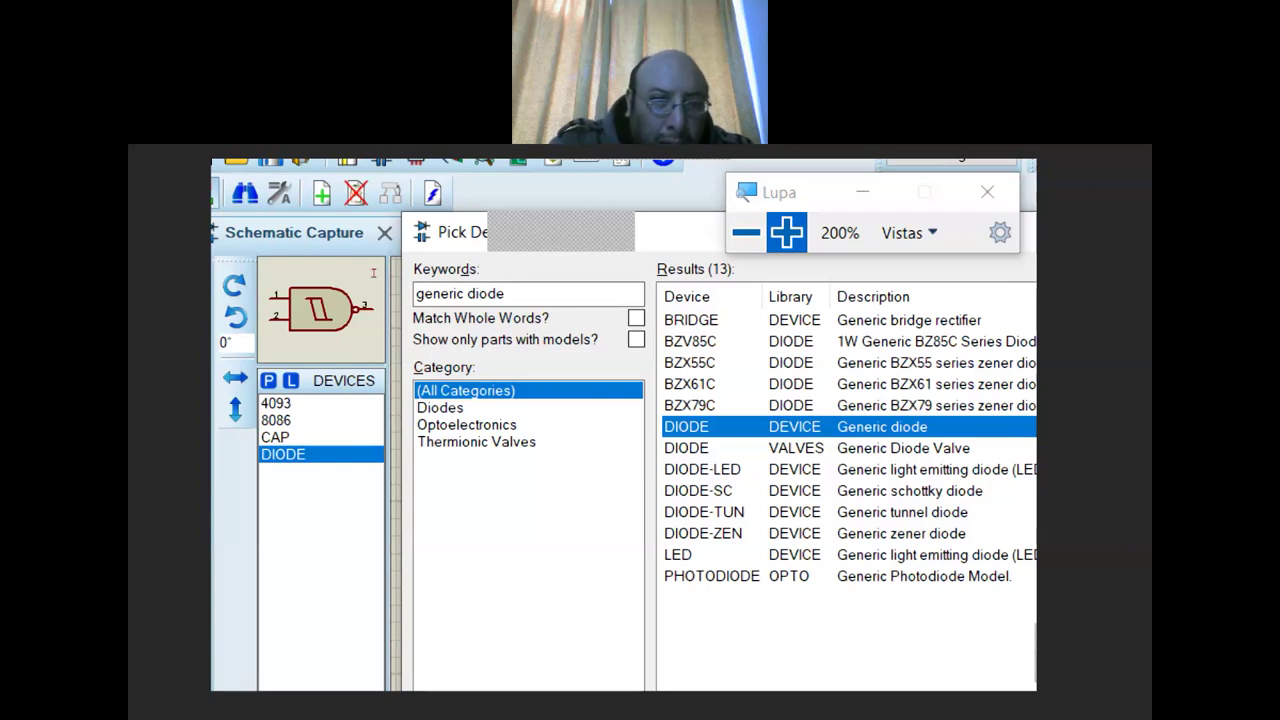
# - Search the device library for "switches"
pyautogui.hotkey('alt', 'k')
pyautogui.write('sw')
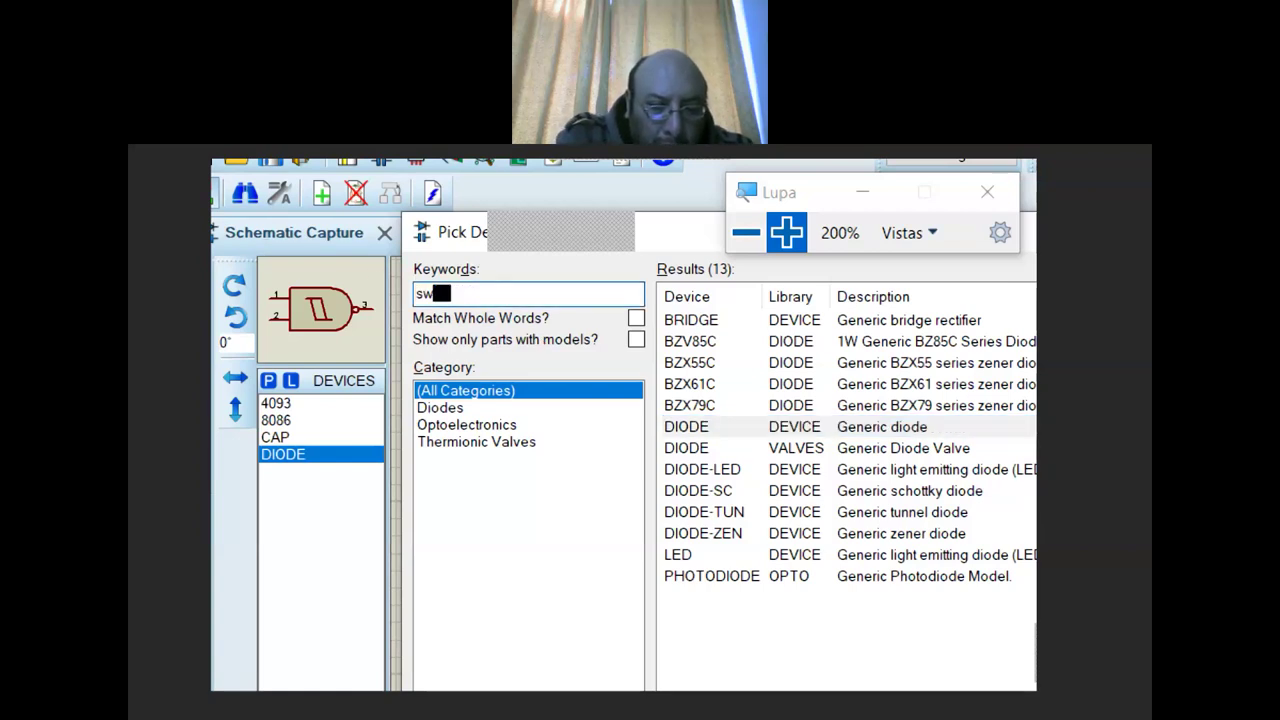
pyautogui.write('itche')
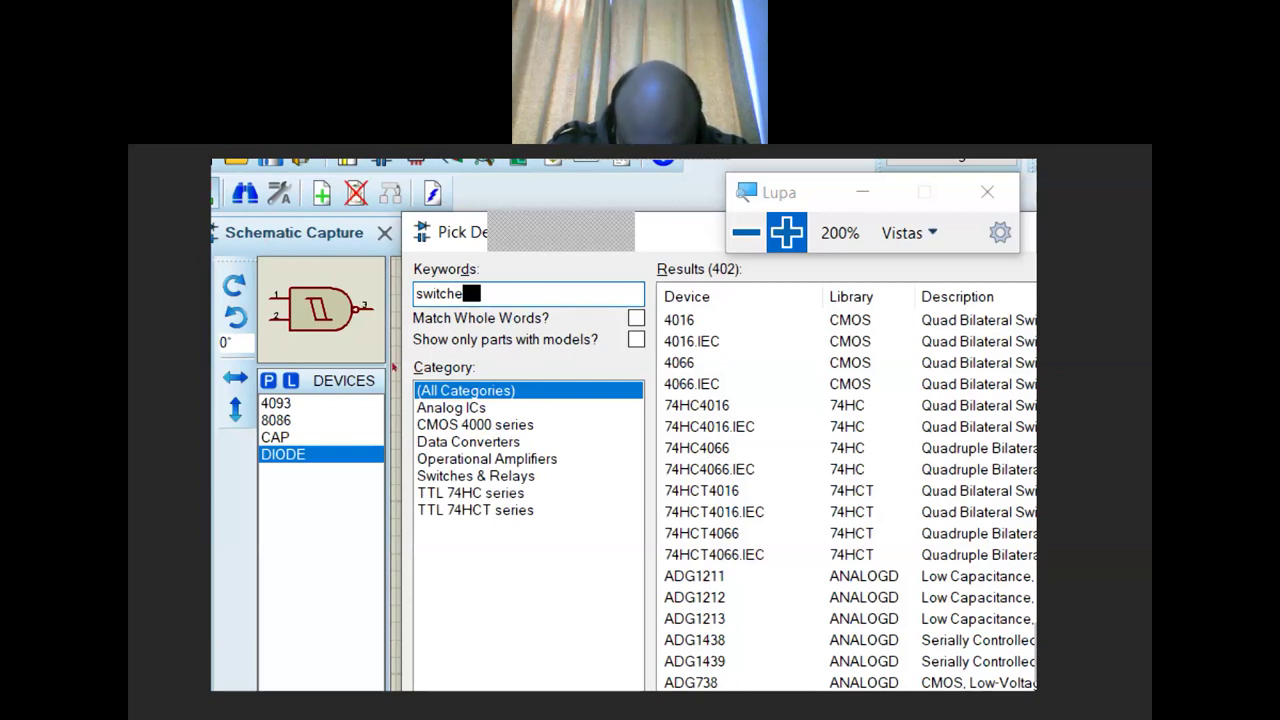
pyautogui.write('s')
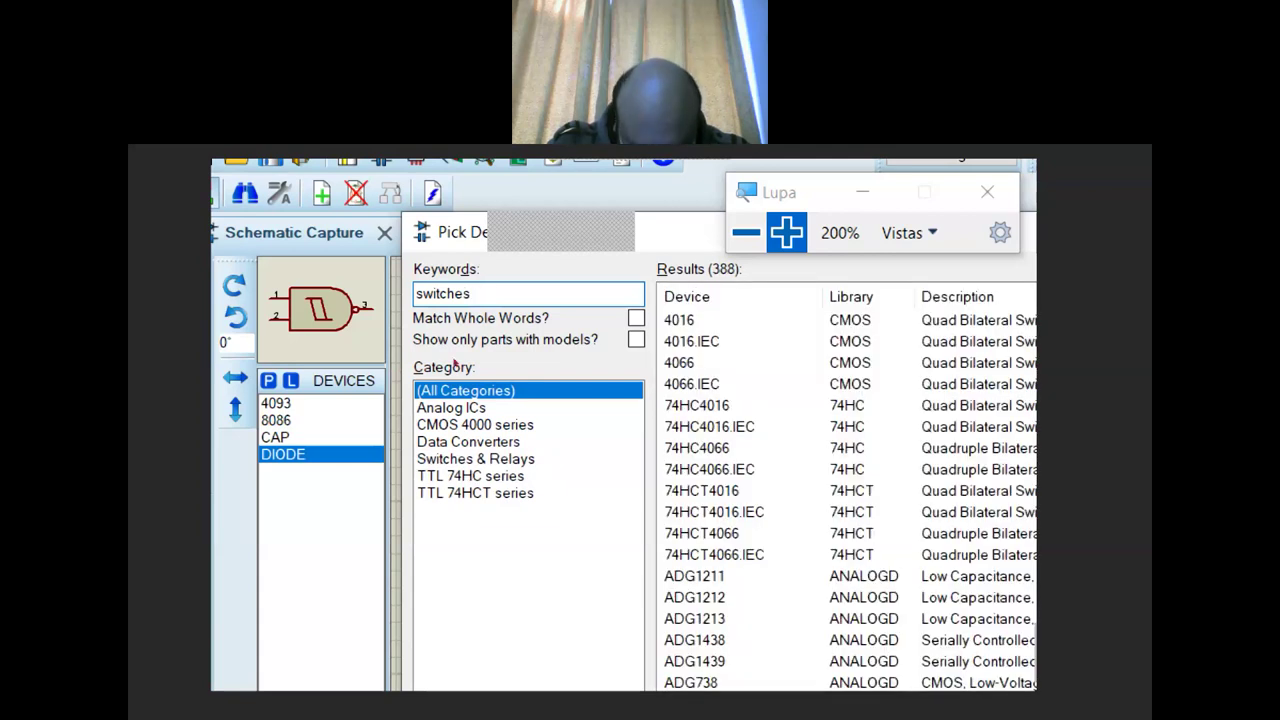
# - Find the latched-action interactive SPDT switch SW-SPDT among the results and add it to the device list
pyautogui.write('sw-dip8')
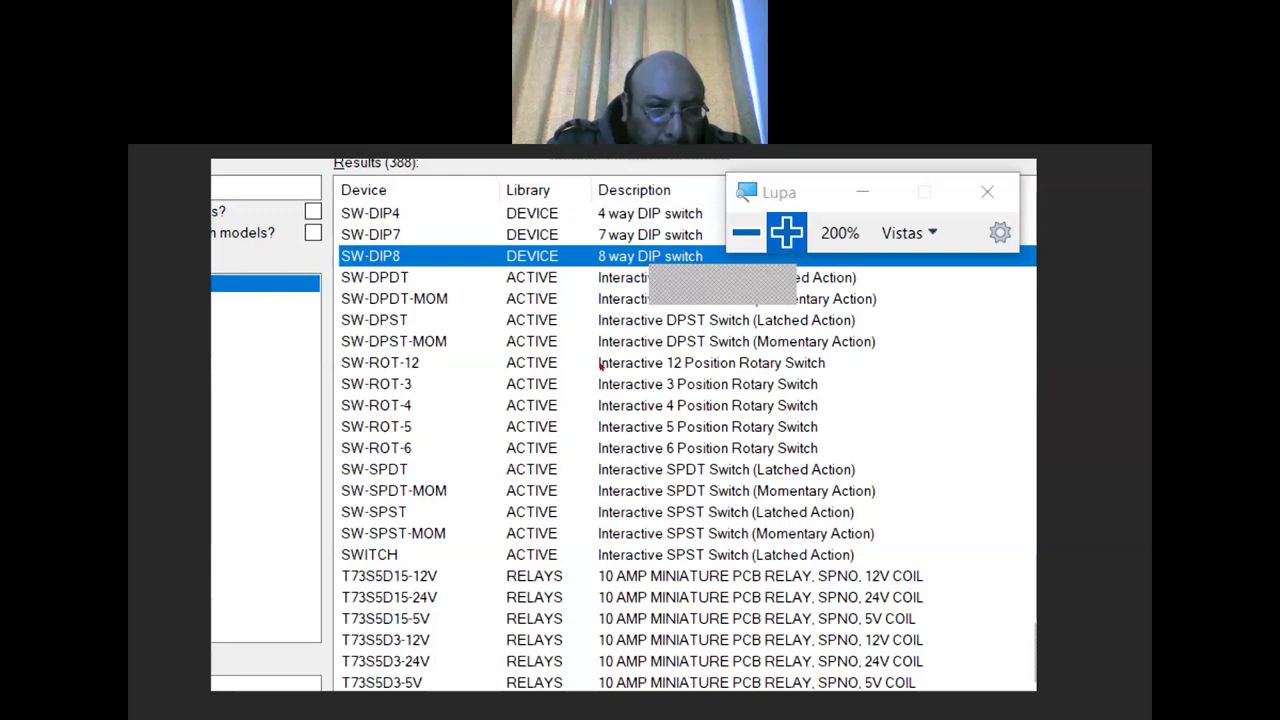
pyautogui.press('Down')
pyautogui.press('Down')
pyautogui.press('Down')
pyautogui.press('Down')
pyautogui.press('Down')
pyautogui.press('Down')
pyautogui.press('Down')
pyautogui.press('Down')
pyautogui.press('Up')
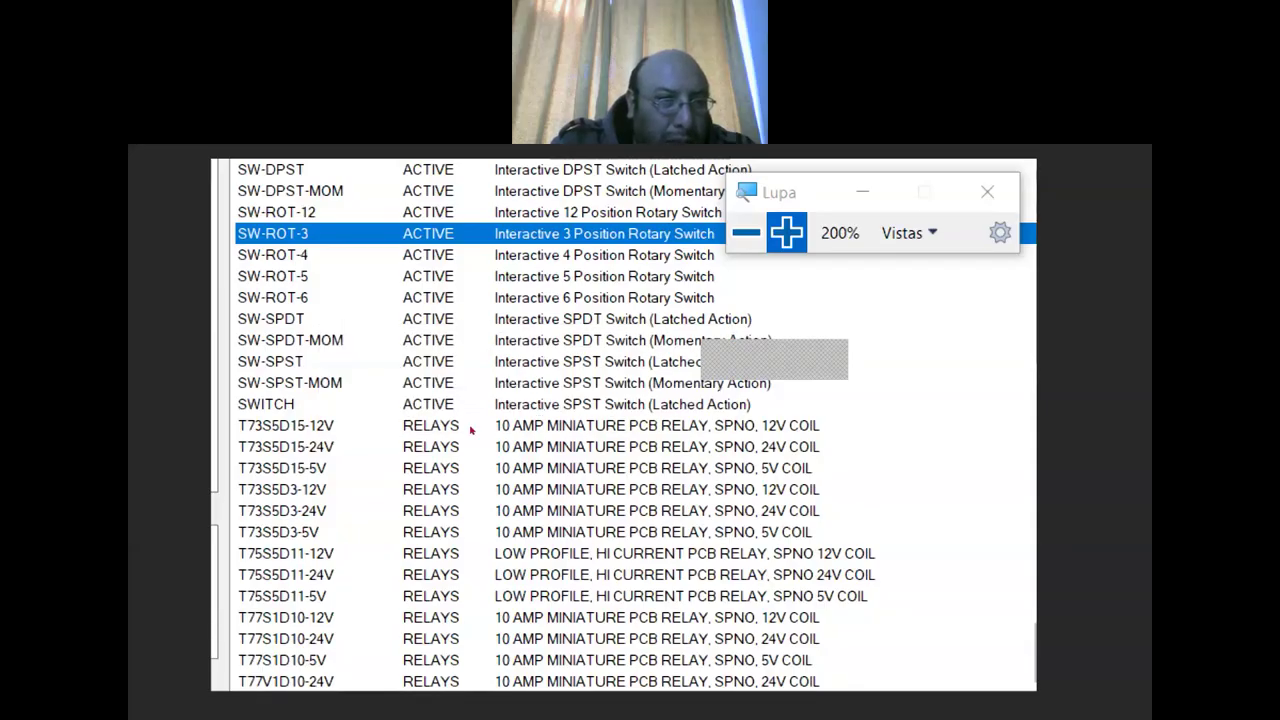
pyautogui.press('Down')
pyautogui.press('Down')
pyautogui.press('Down')
pyautogui.press('Down')
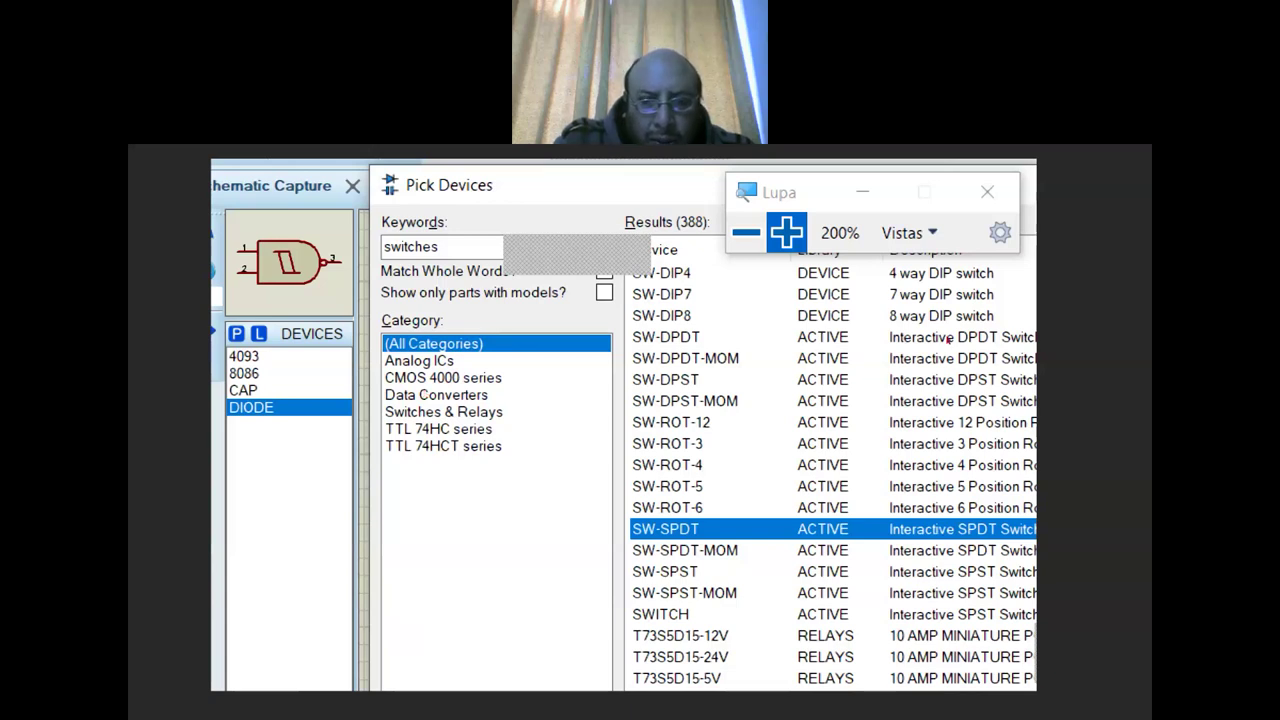
pyautogui.doubleClick(664, 528)
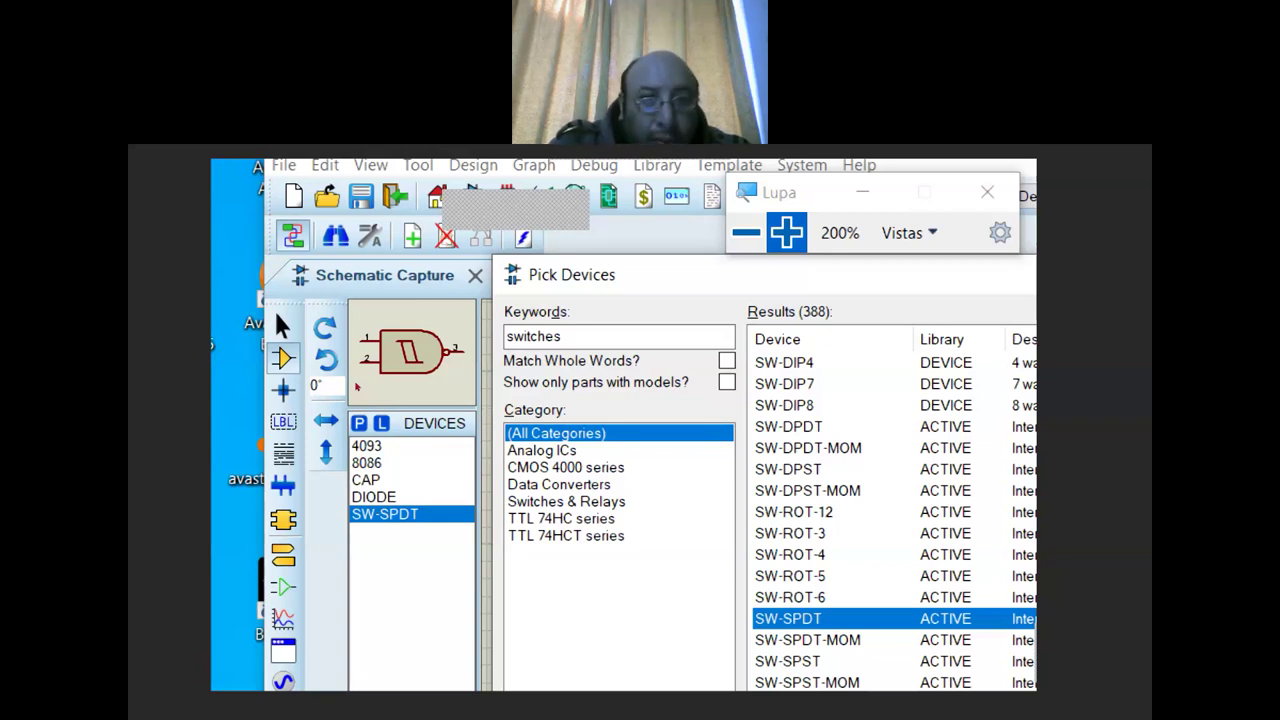
# - Try searching the device library for "pot-lin"
pyautogui.click(527, 223)
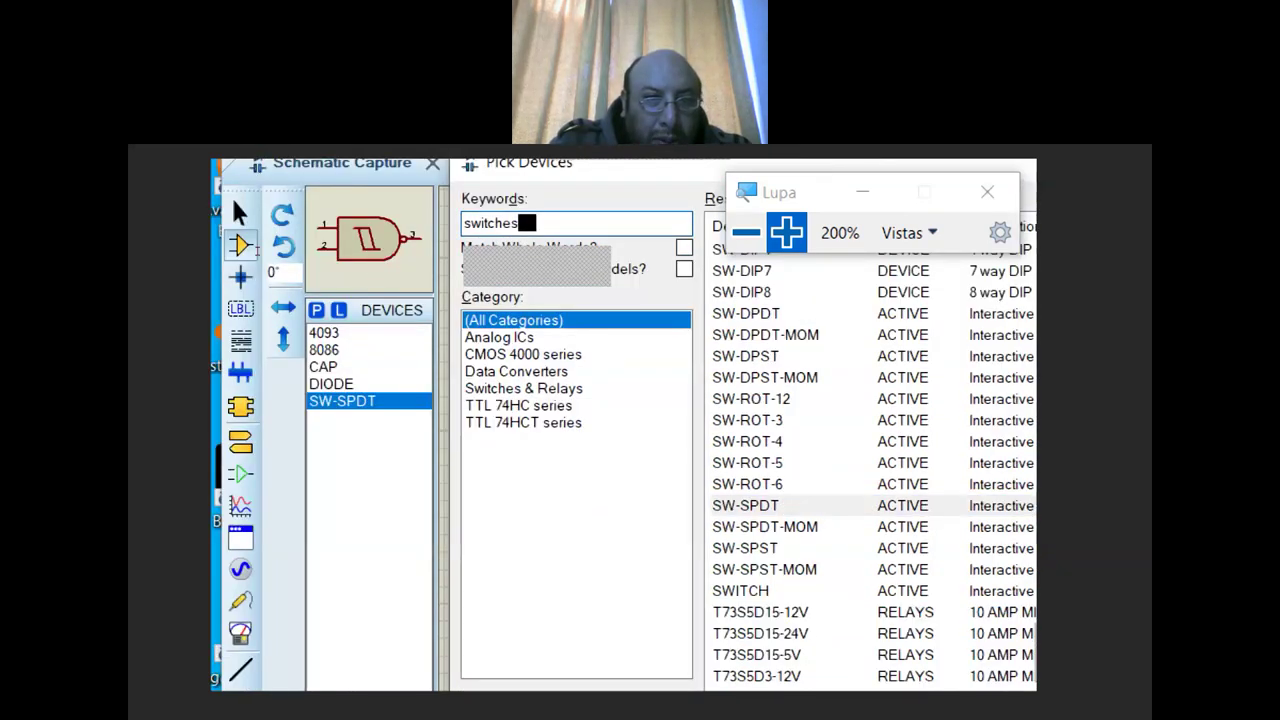
pyautogui.doubleClick(500, 223)
pyautogui.write('pot')
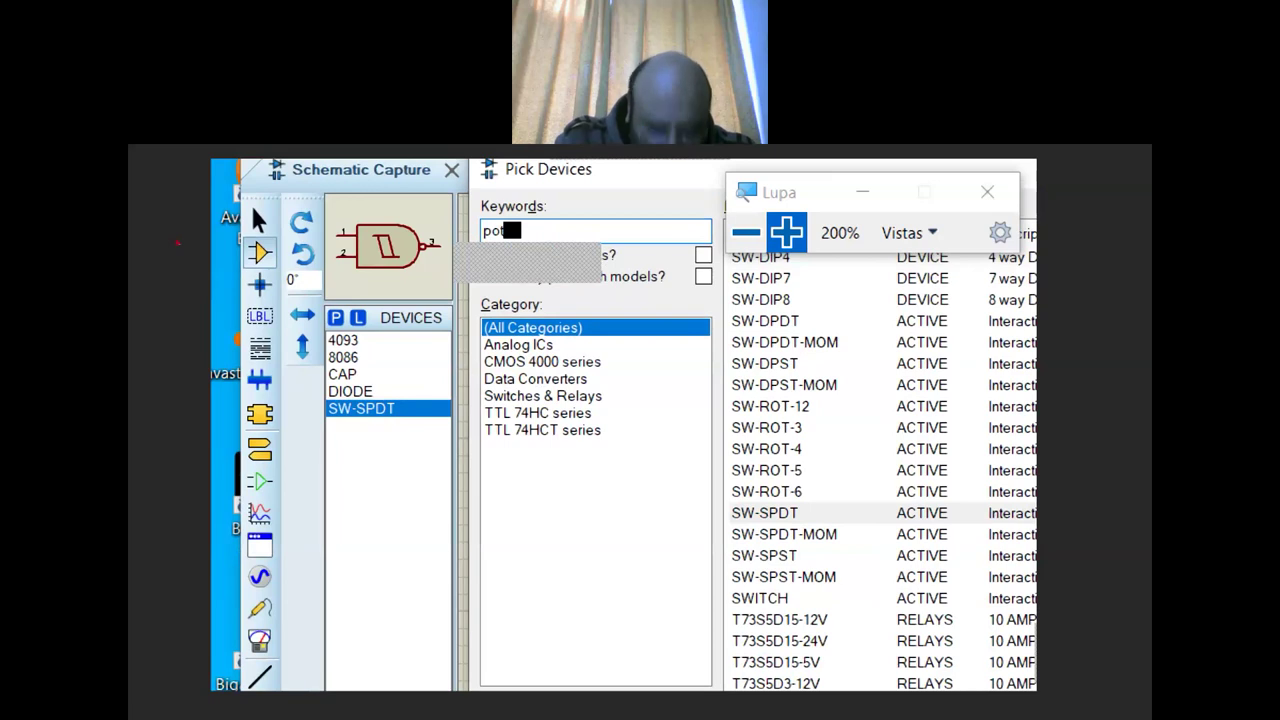
pyautogui.write('-')
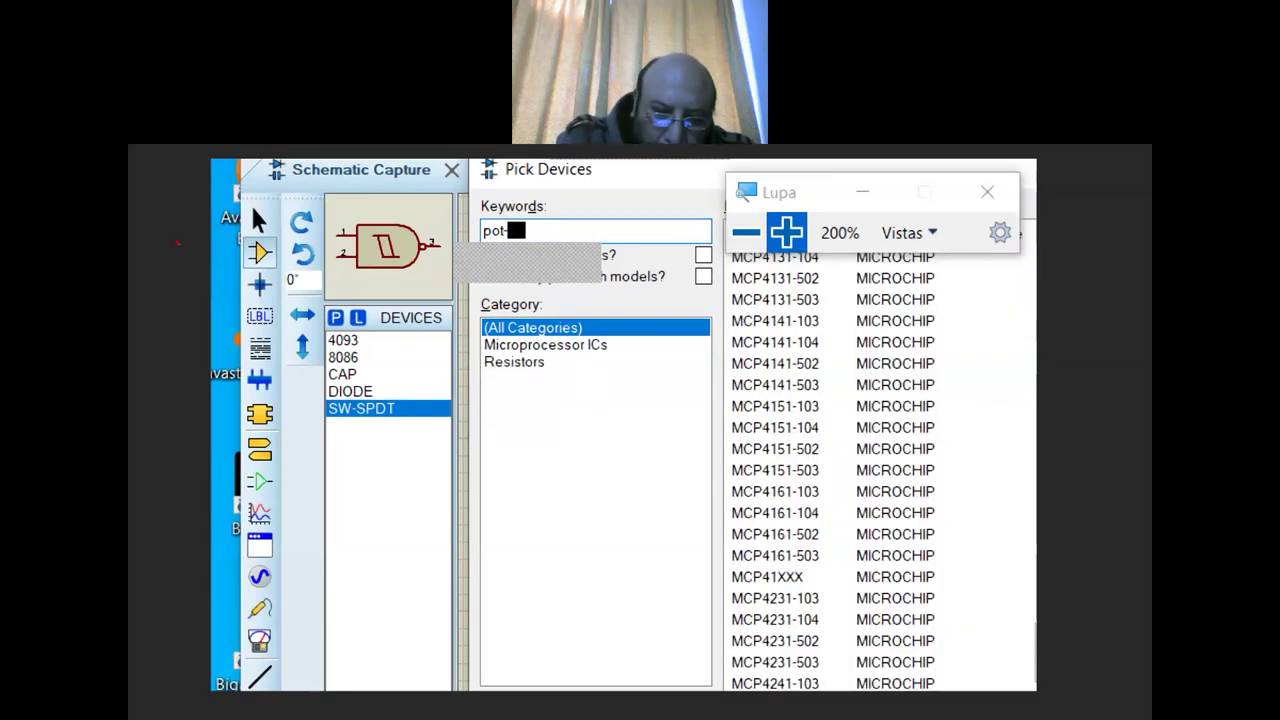
pyautogui.write('lin')
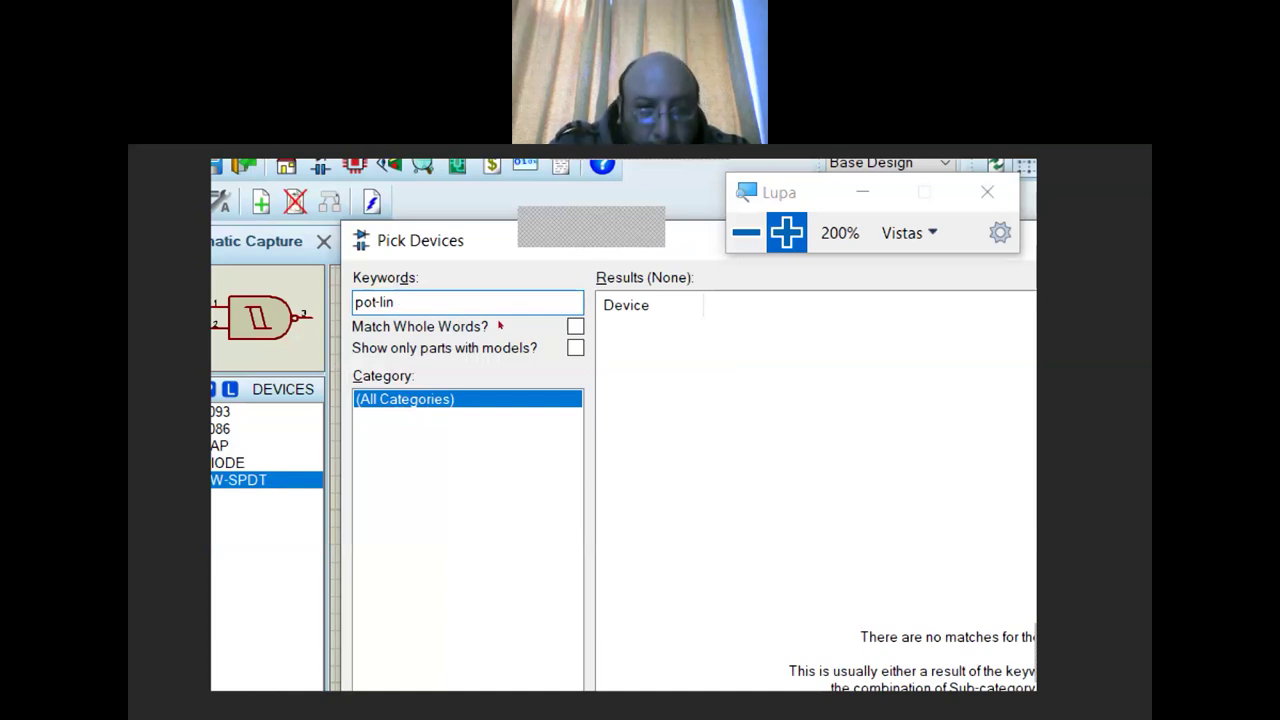
# - Change the search keyword to "poten" and restrict the results to the Resistors category
pyautogui.press('BackSpace')
pyautogui.press('BackSpace')
pyautogui.press('BackSpace')
pyautogui.press('BackSpace')
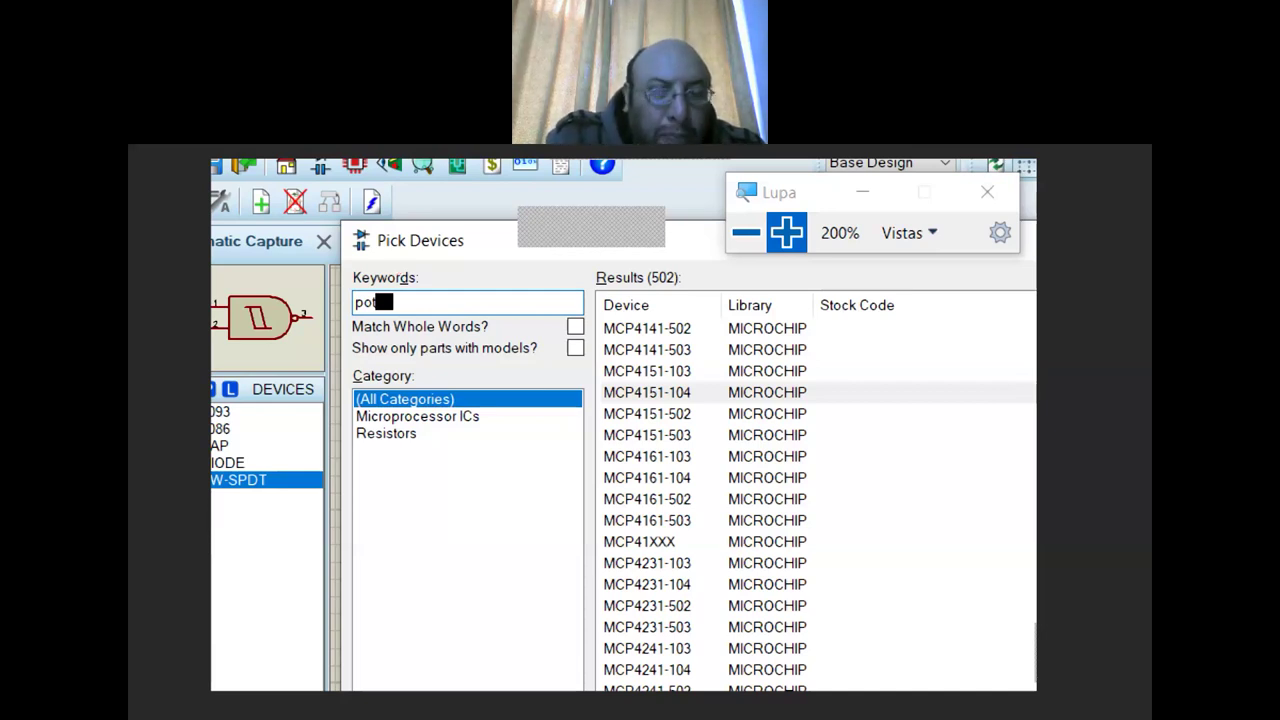
pyautogui.write('en')
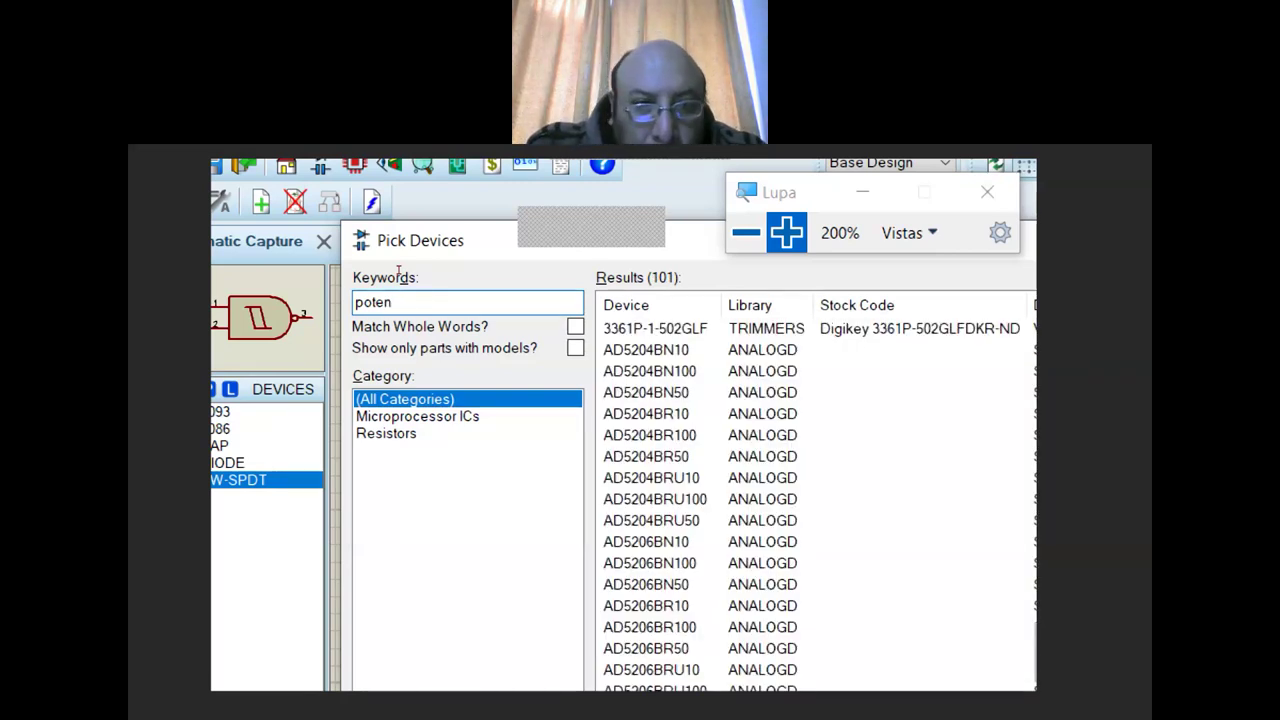
pyautogui.click(386, 433)
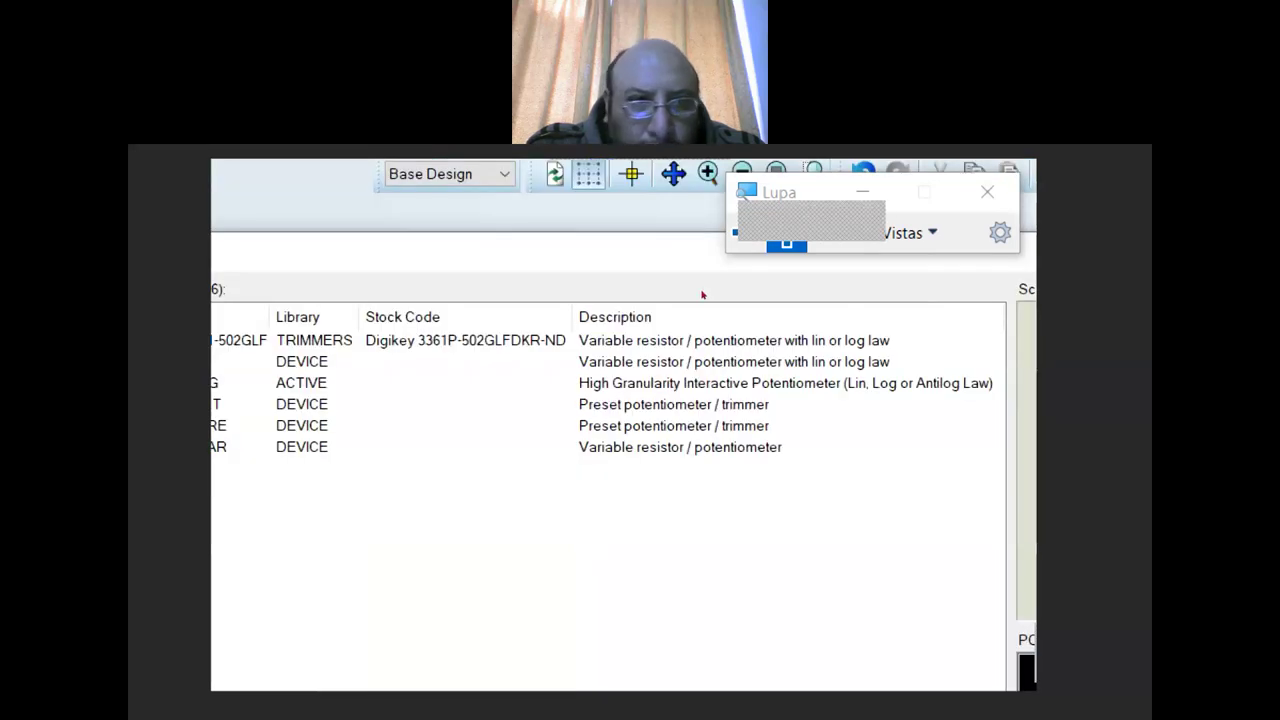
# - Check the first potentiometer results, then refine the search keyword to "pot lin" within the Resistors category
pyautogui.press('Down')
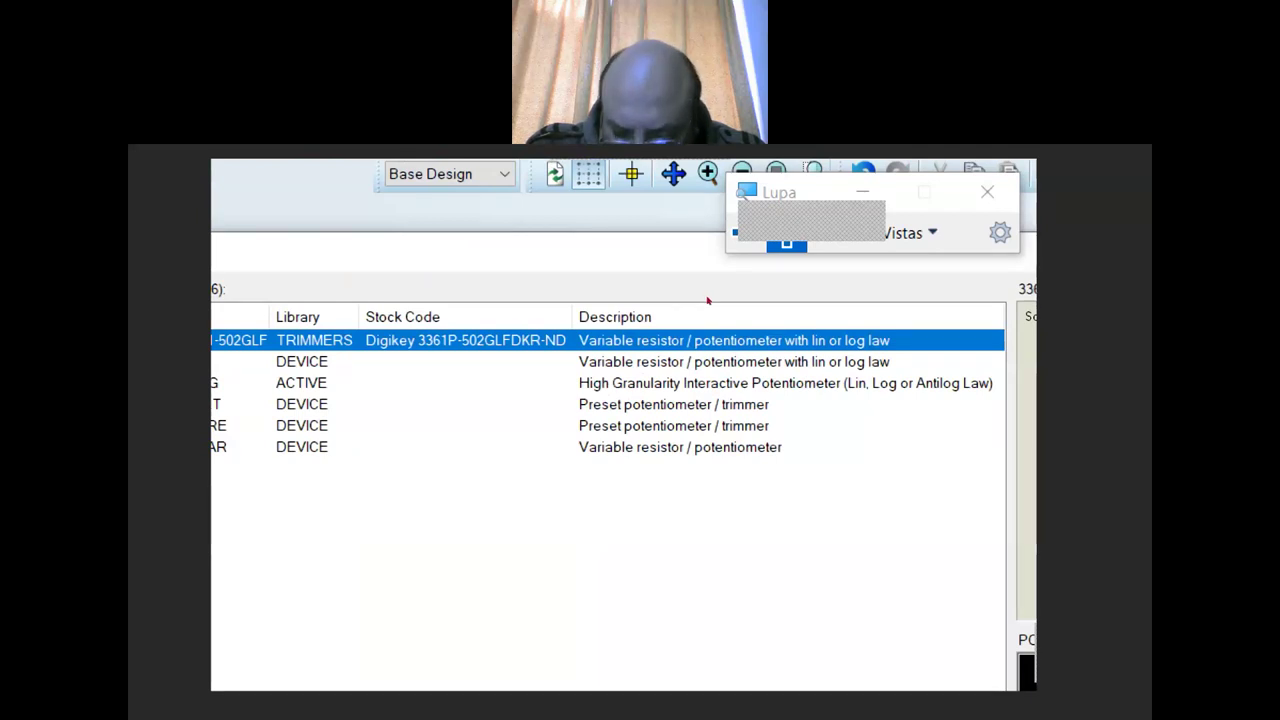
pyautogui.press('Down')
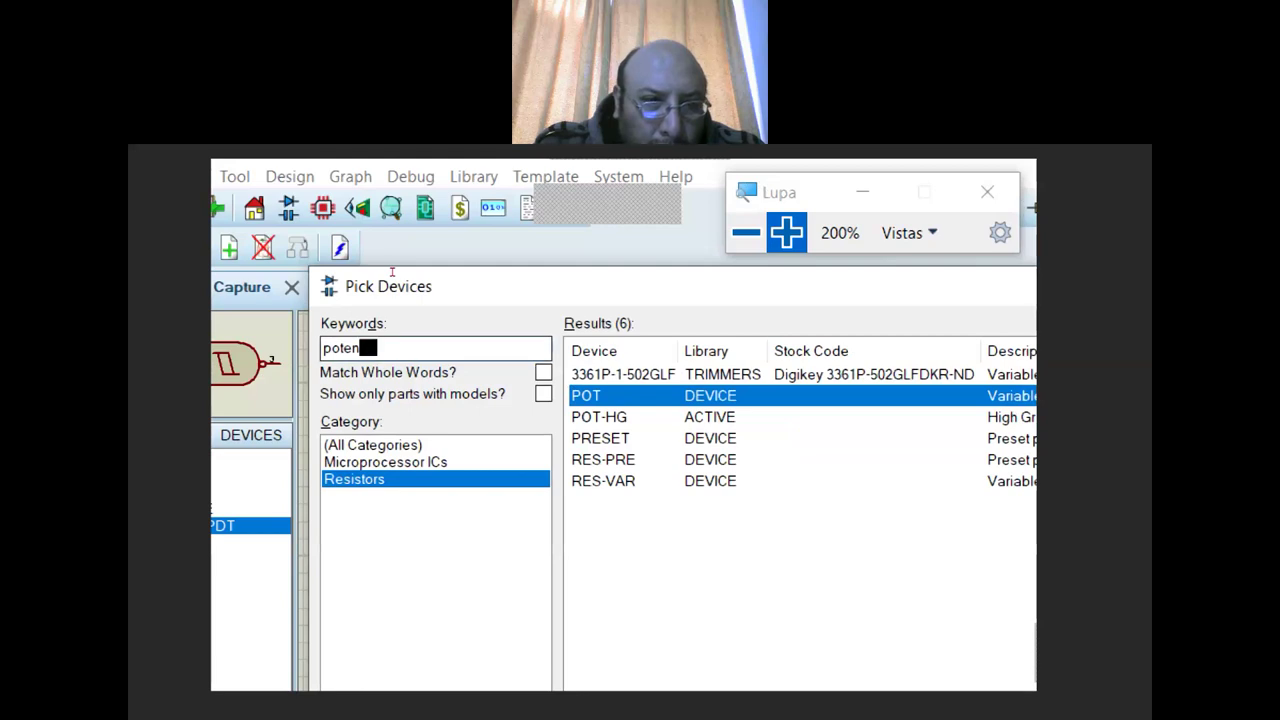
pyautogui.hotkey('shift', 'Tab')
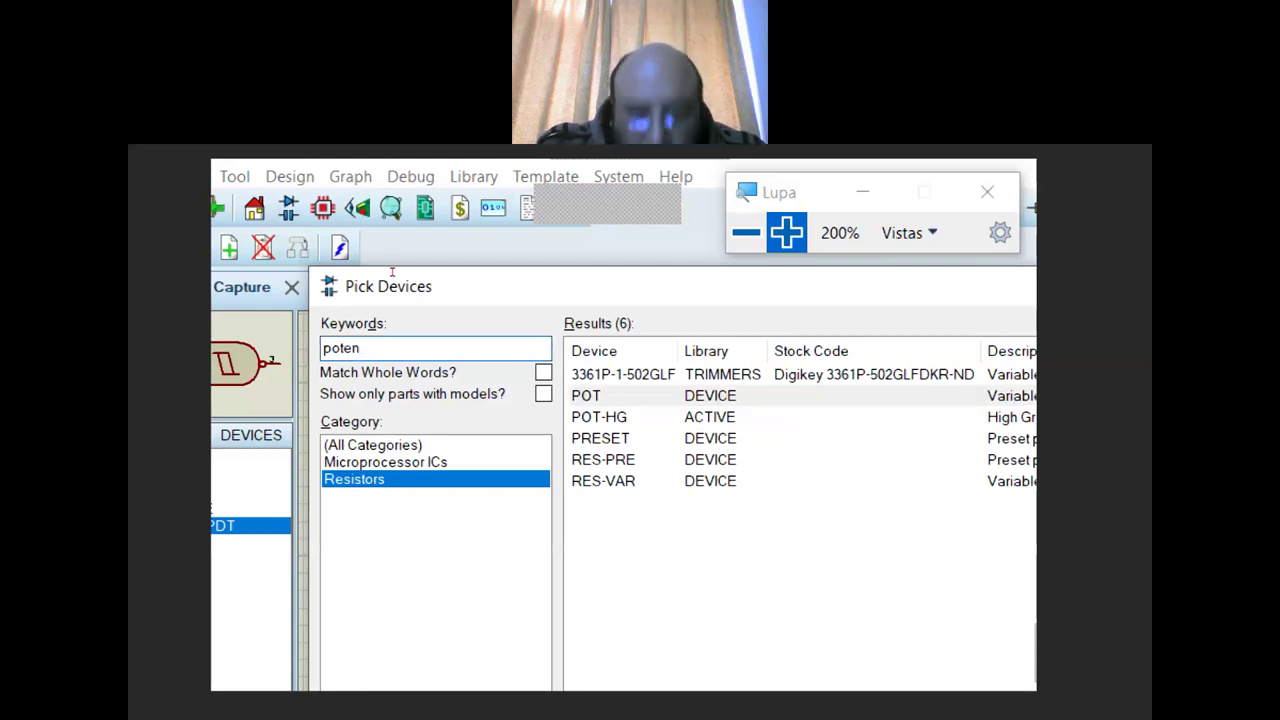
pyautogui.press('BackSpace')
pyautogui.press('BackSpace')
pyautogui.press('BackSpace')
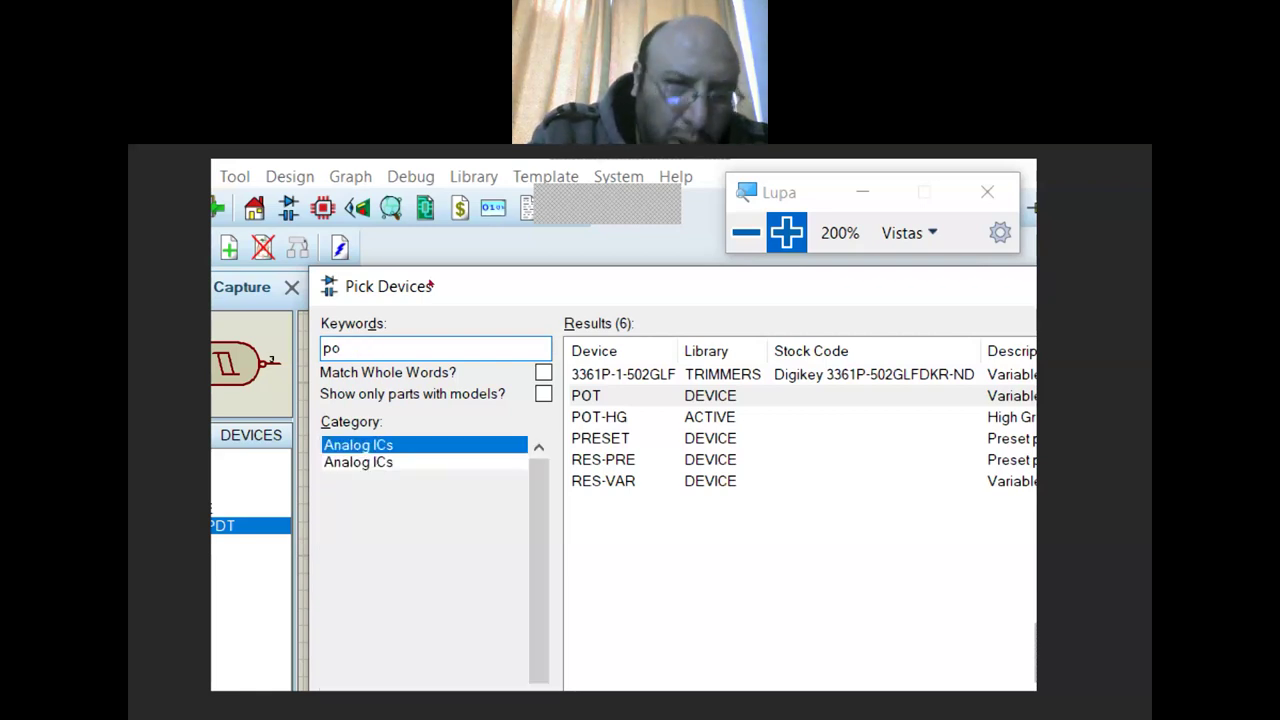
pyautogui.write('t lin')
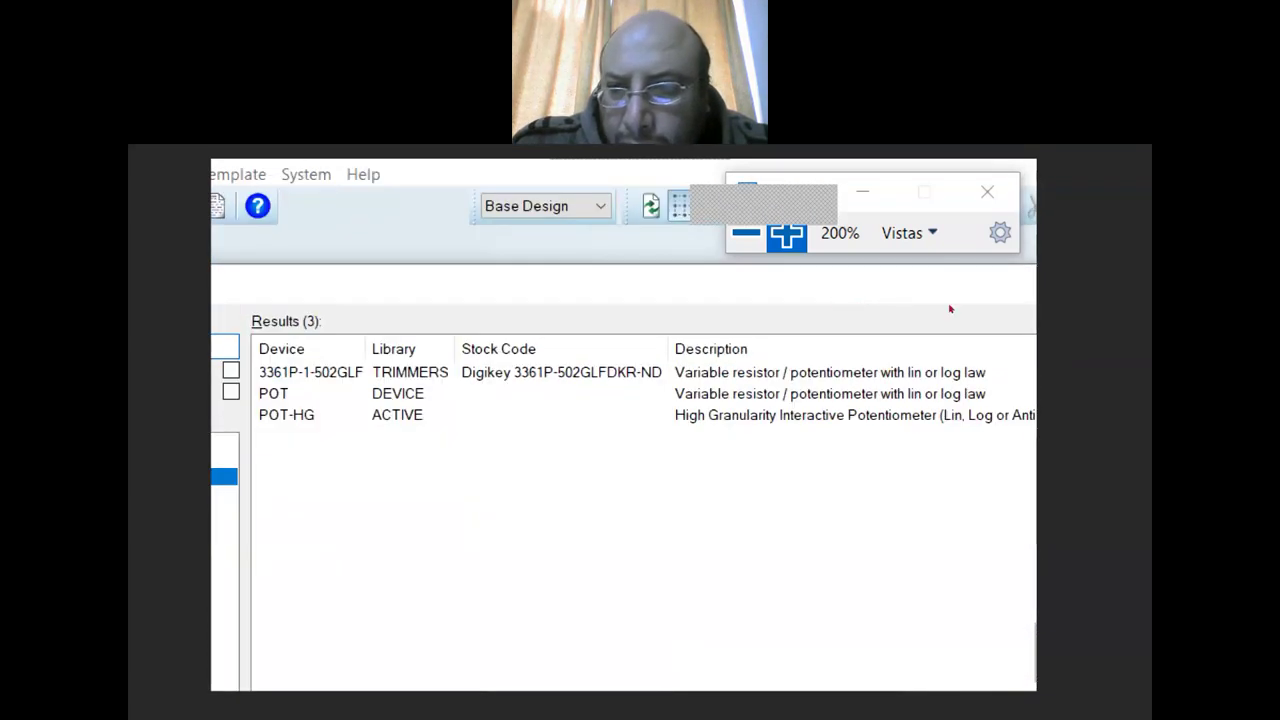
# - Compare the linear potentiometer results, add 3361P-1-502GLF and POT-HG to the device list, and close the device picker
pyautogui.press('Down')
pyautogui.press('Down')
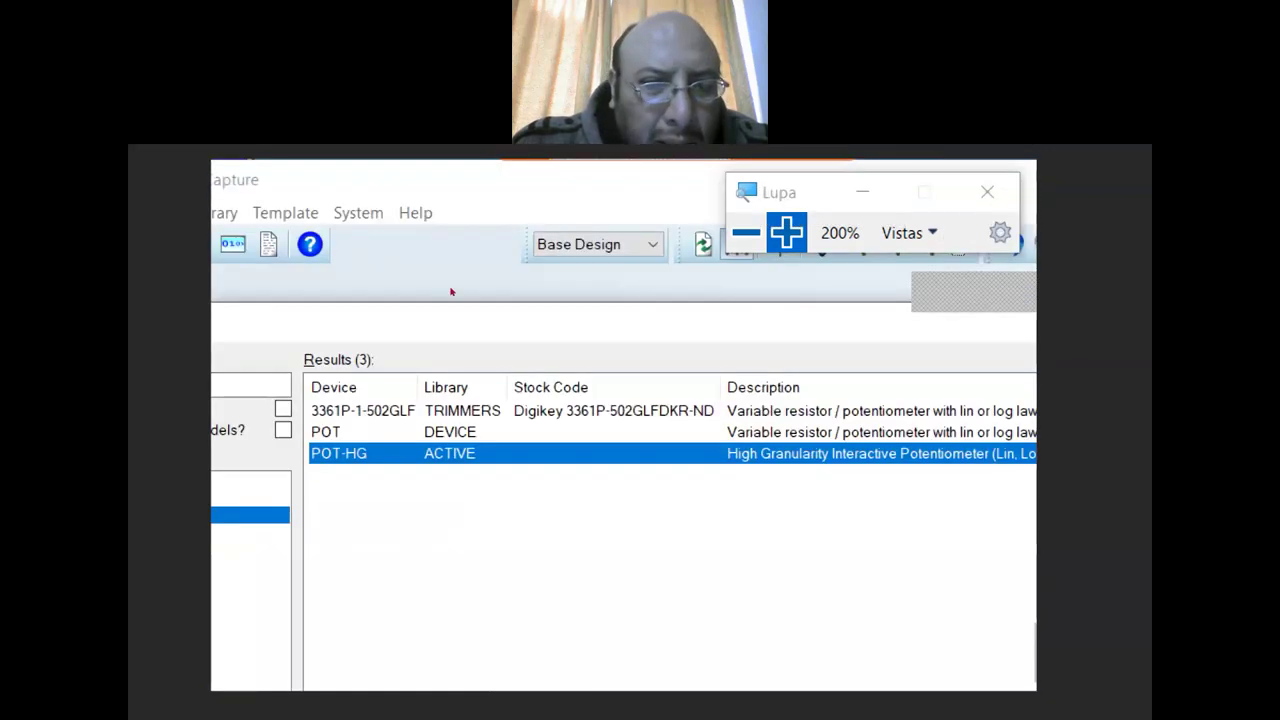
pyautogui.press('Up')
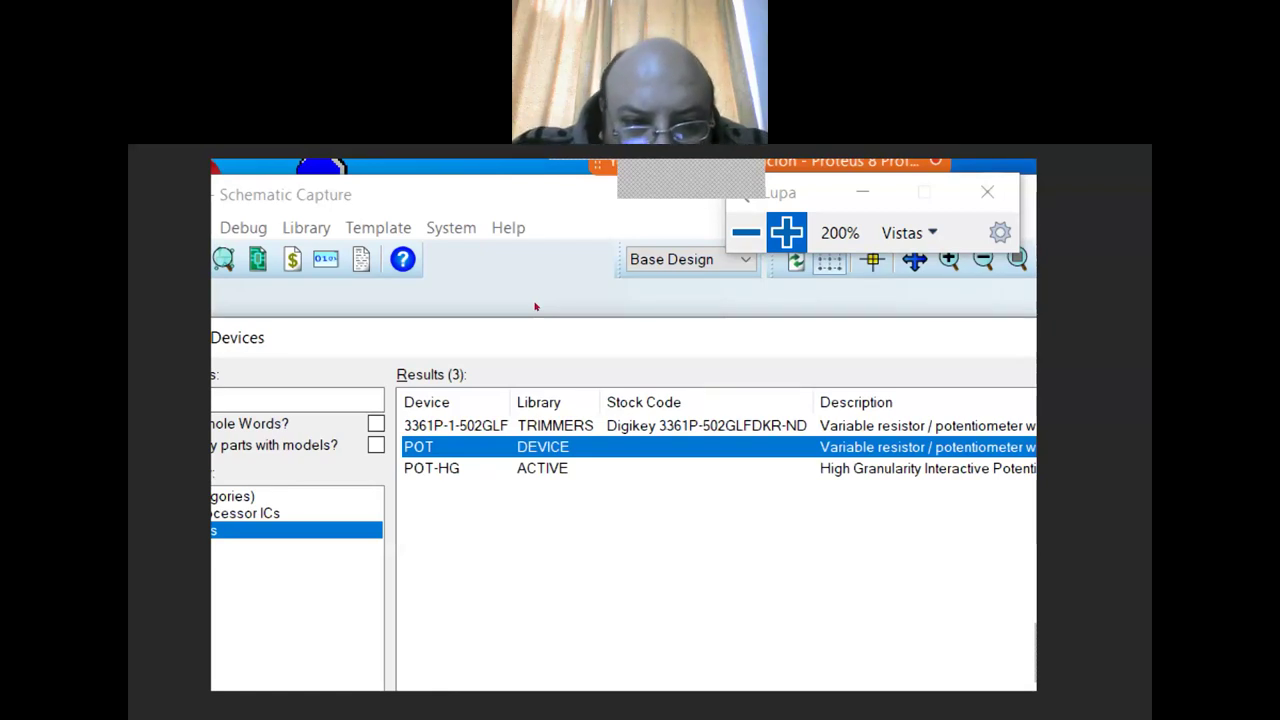
pyautogui.press('Up')
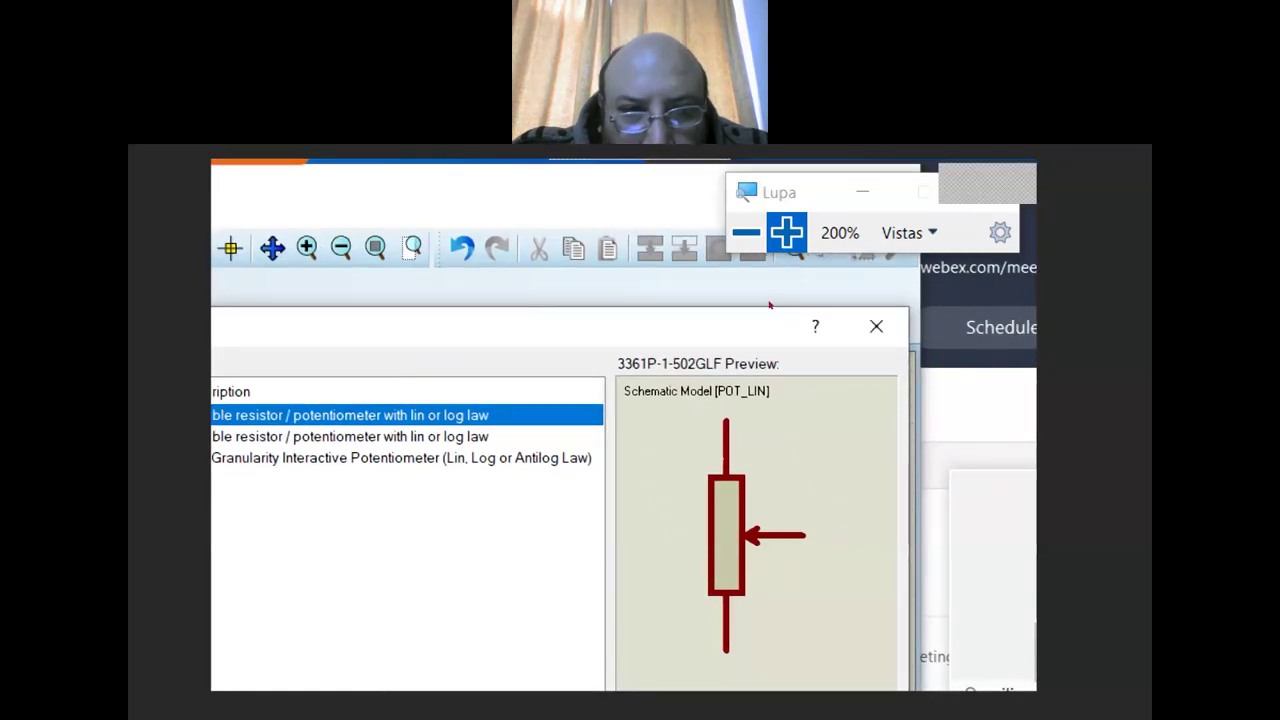
pyautogui.press('Down')
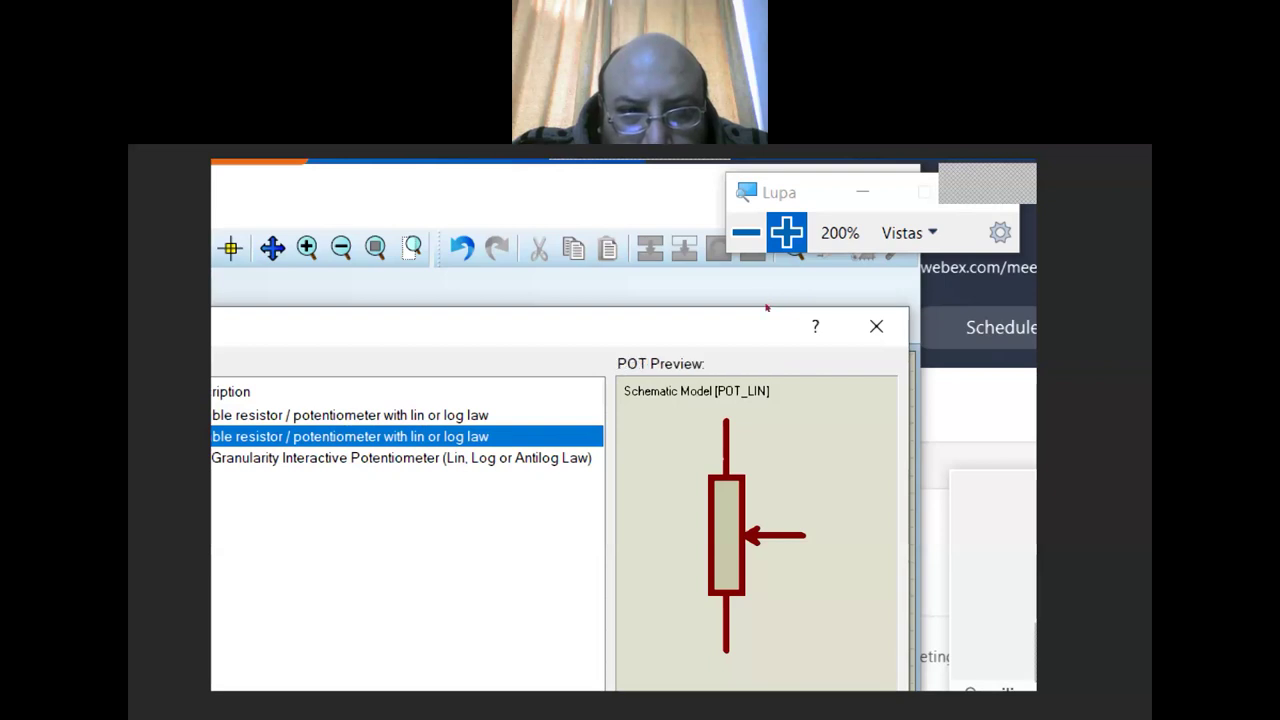
pyautogui.press('Down')
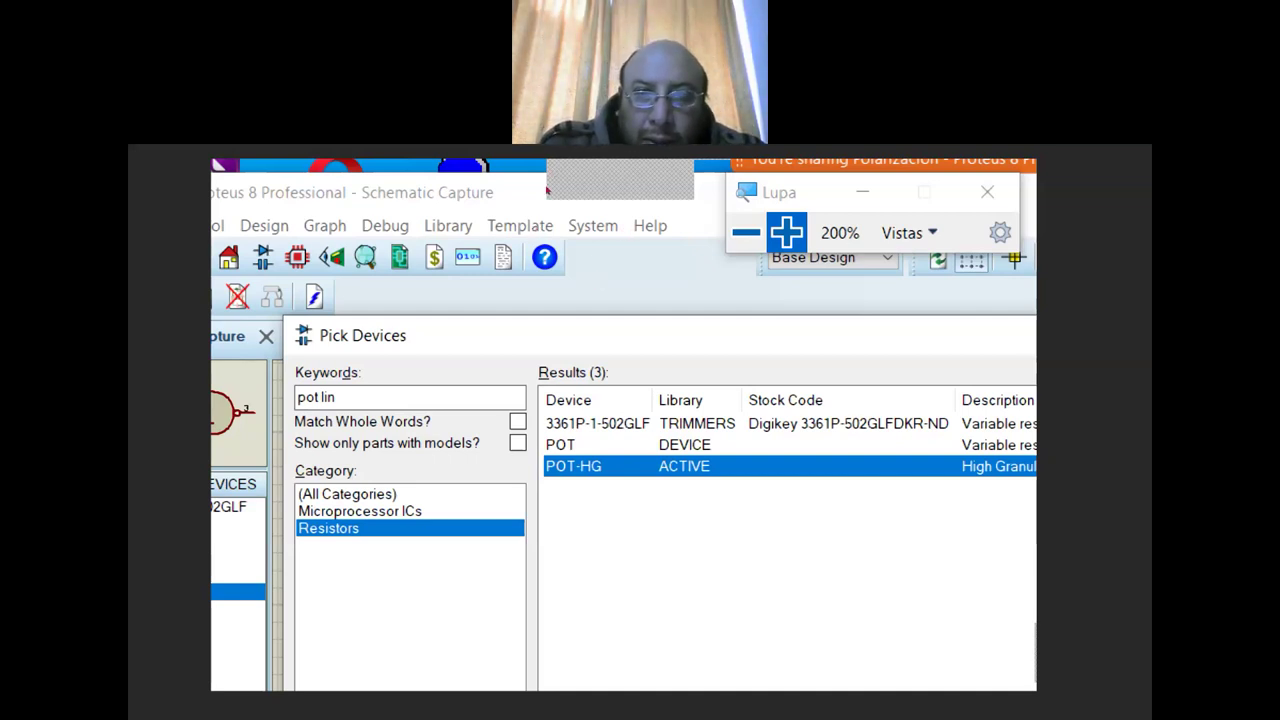
pyautogui.press('super+Escape')
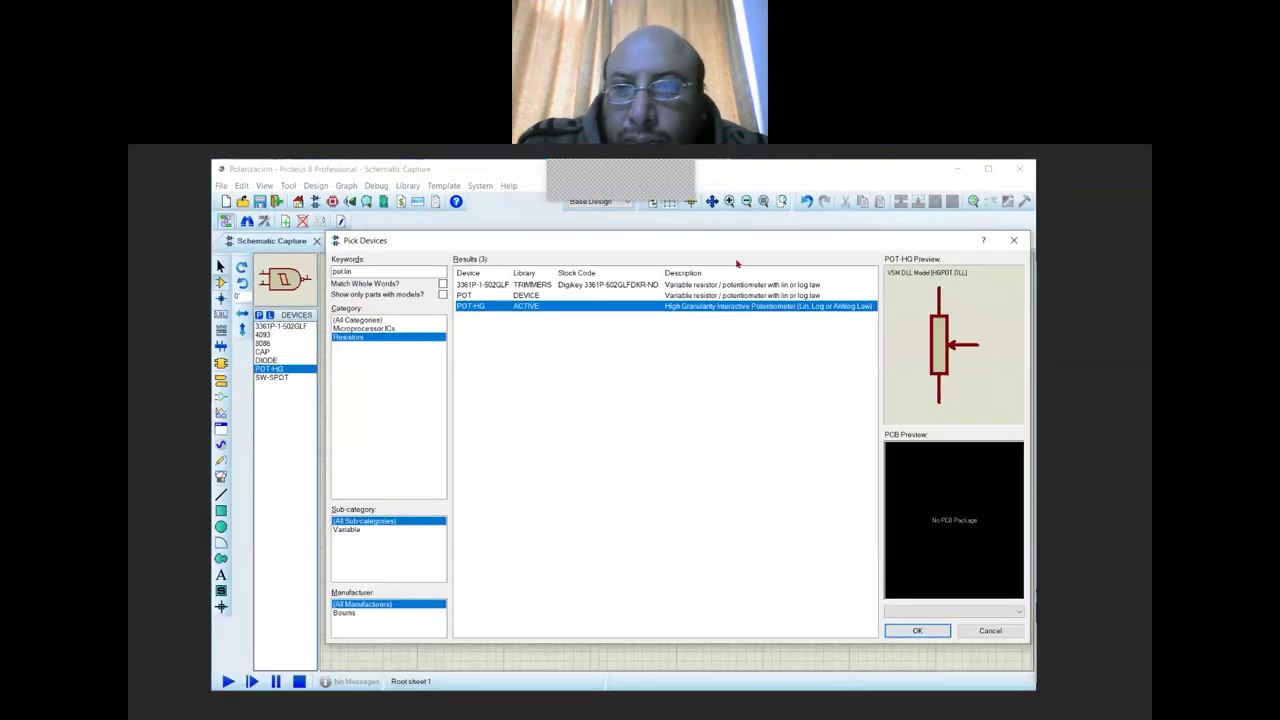
pyautogui.click(1013, 240)
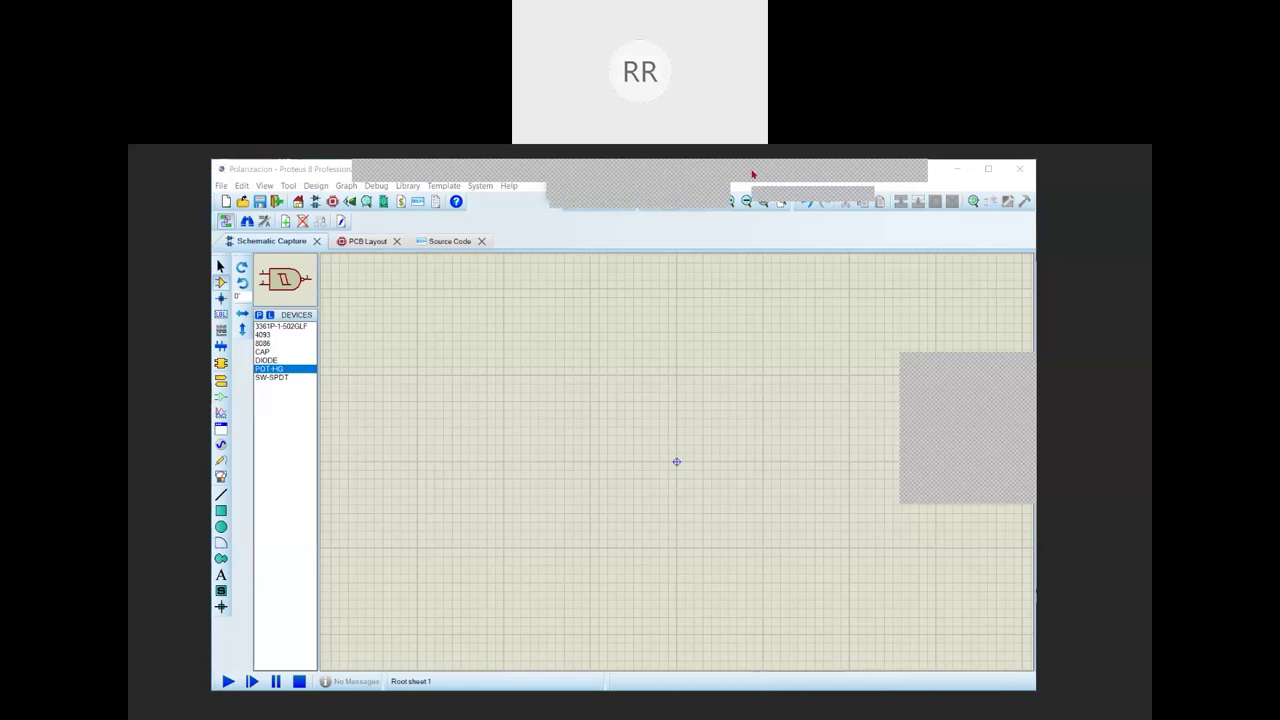
# - Place two 4093 NAND gates side by side near the middle of the schematic sheet
pyautogui.click(268, 336)
pyautogui.click(596, 400)
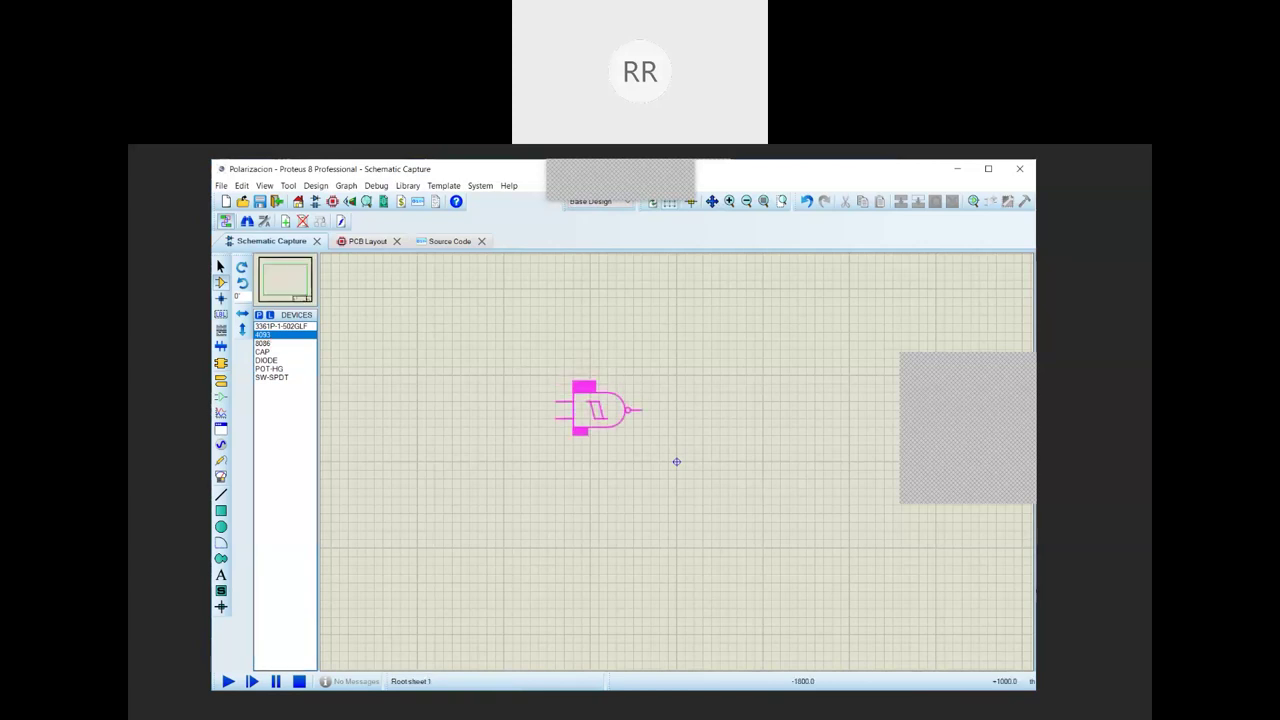
pyautogui.click(632, 422)
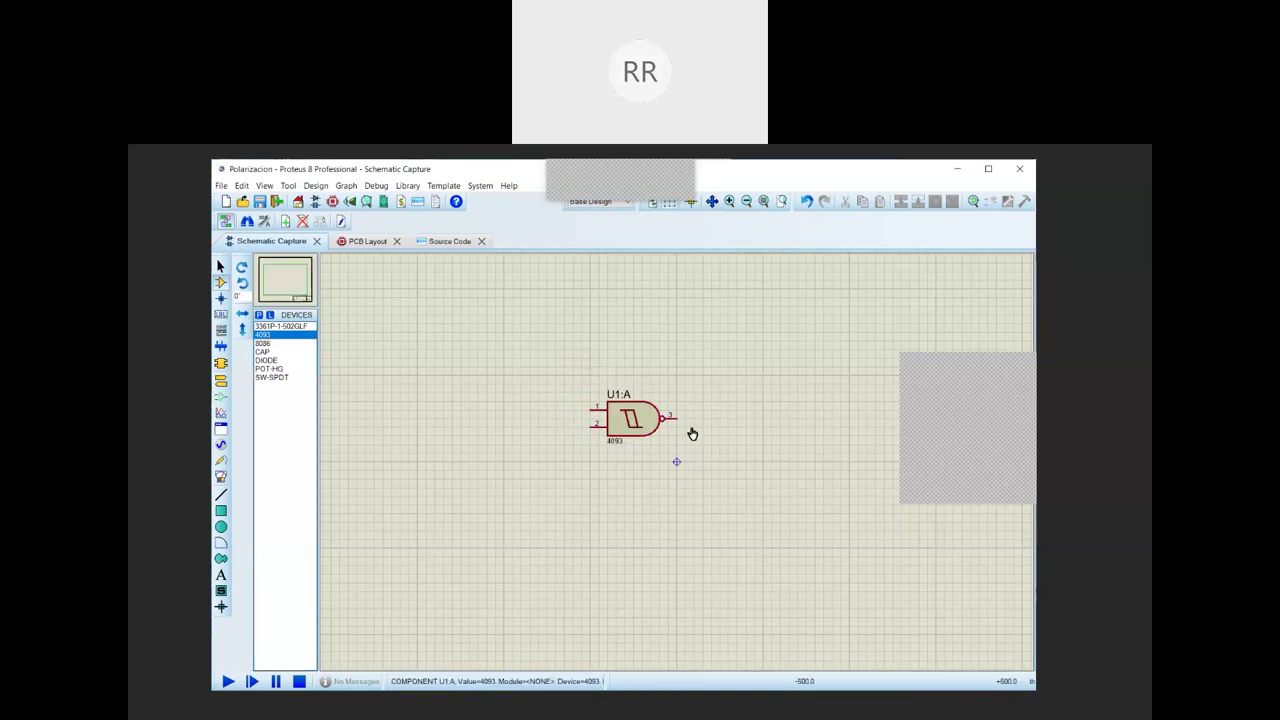
pyautogui.click(759, 421)
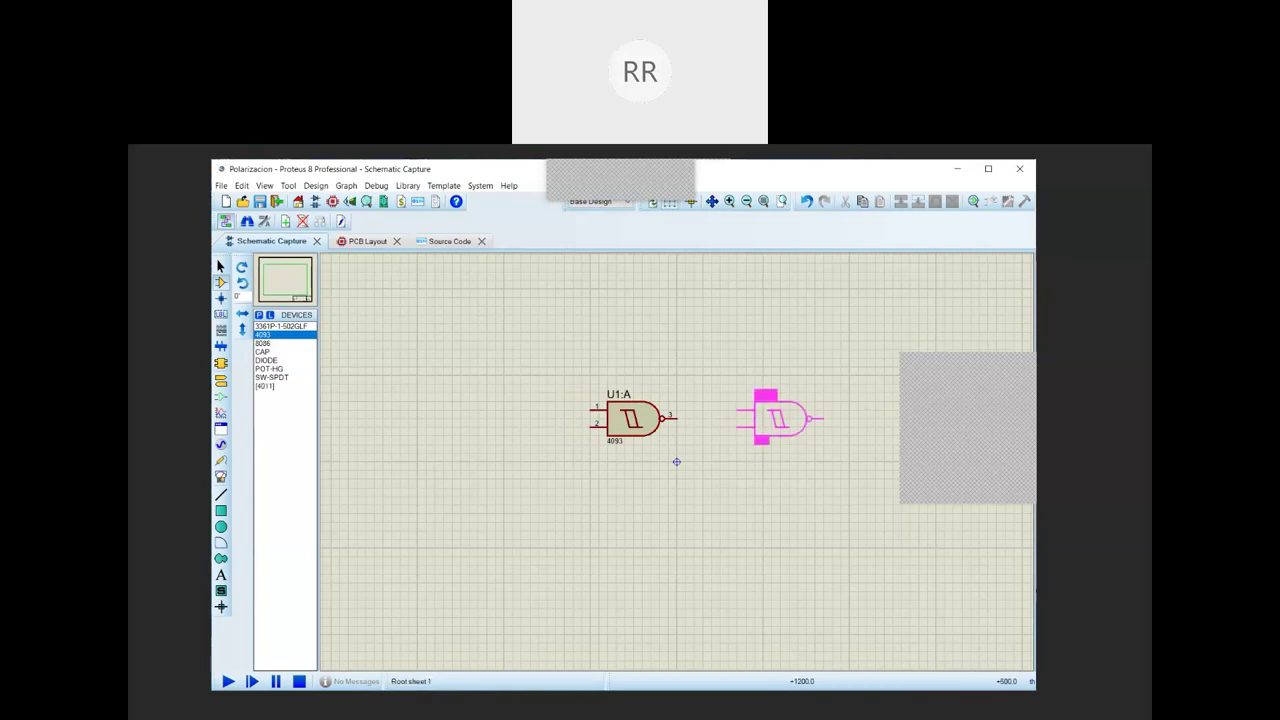
pyautogui.click(779, 420)
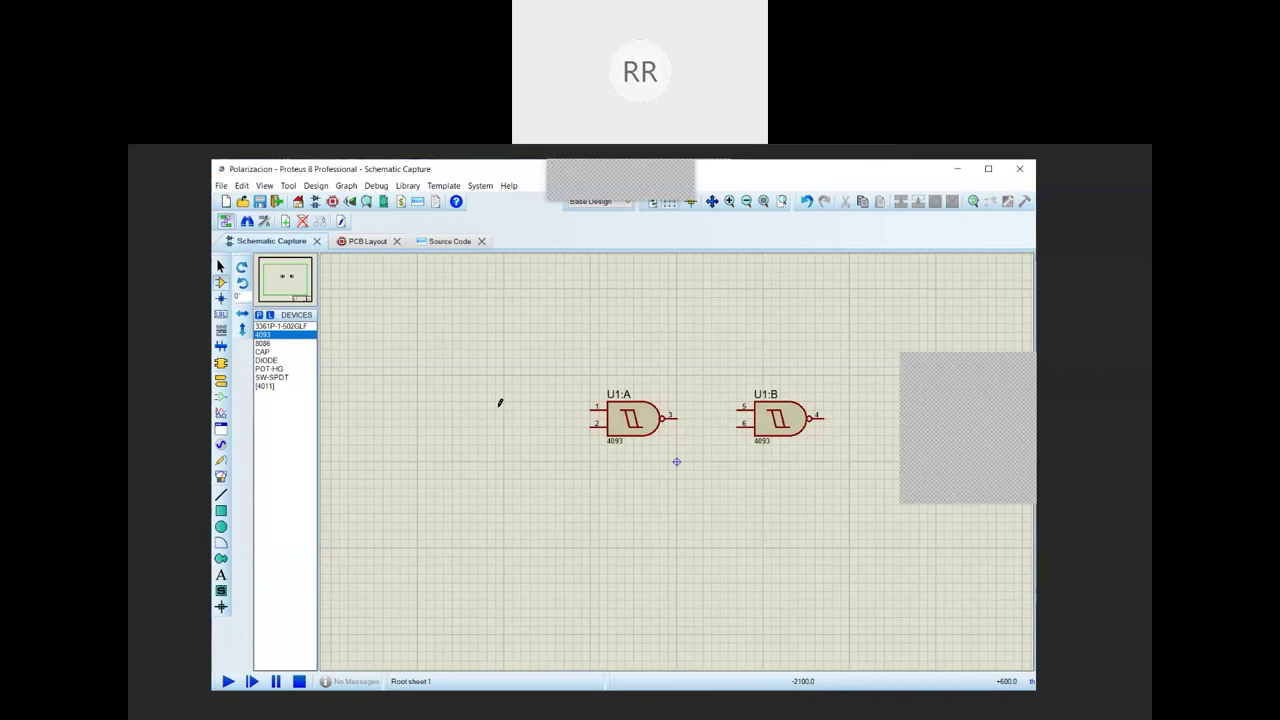
# - Place a CAP capacitor on the sheet, level with the two 4093 gates and to their left
pyautogui.click(265, 346)
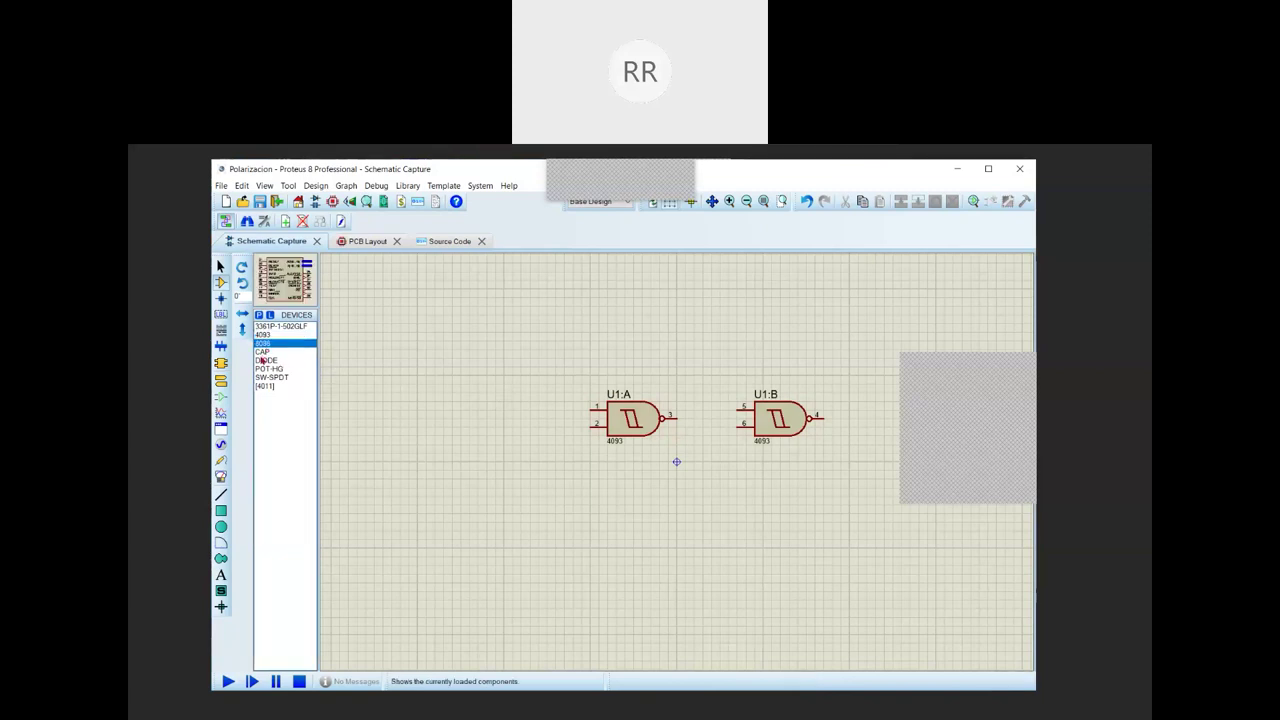
pyautogui.click(264, 353)
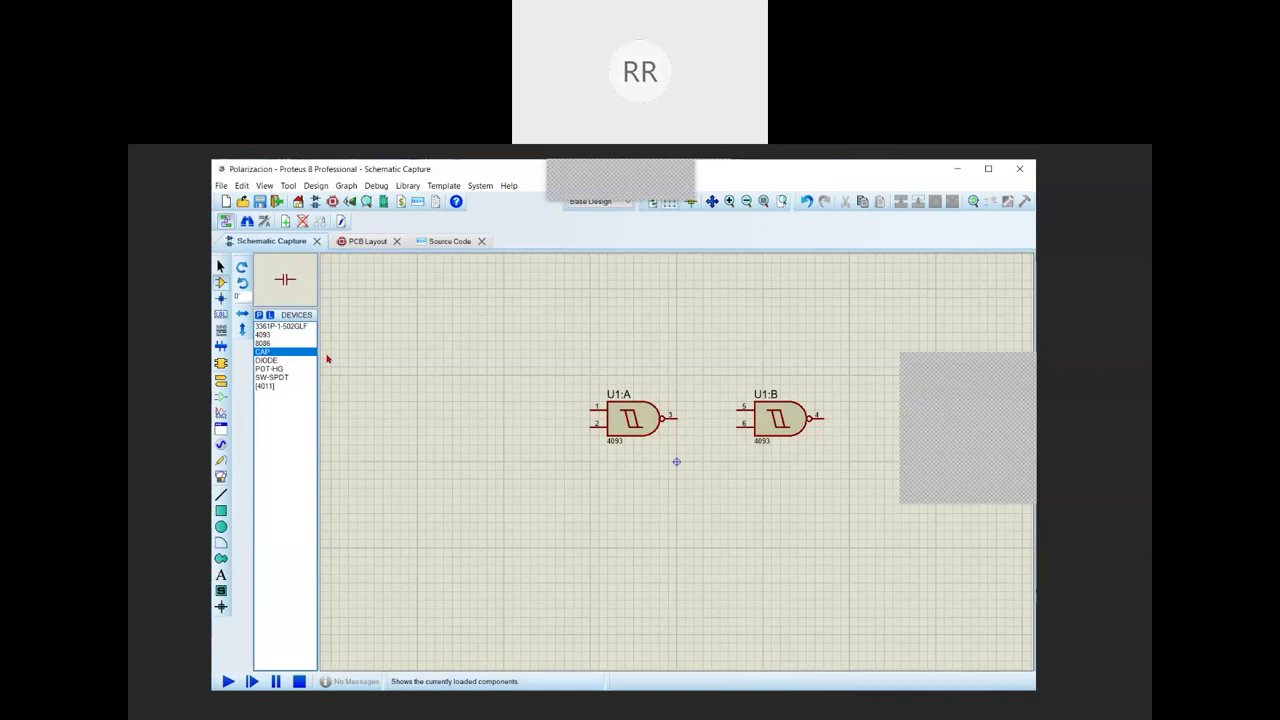
pyautogui.click(414, 408)
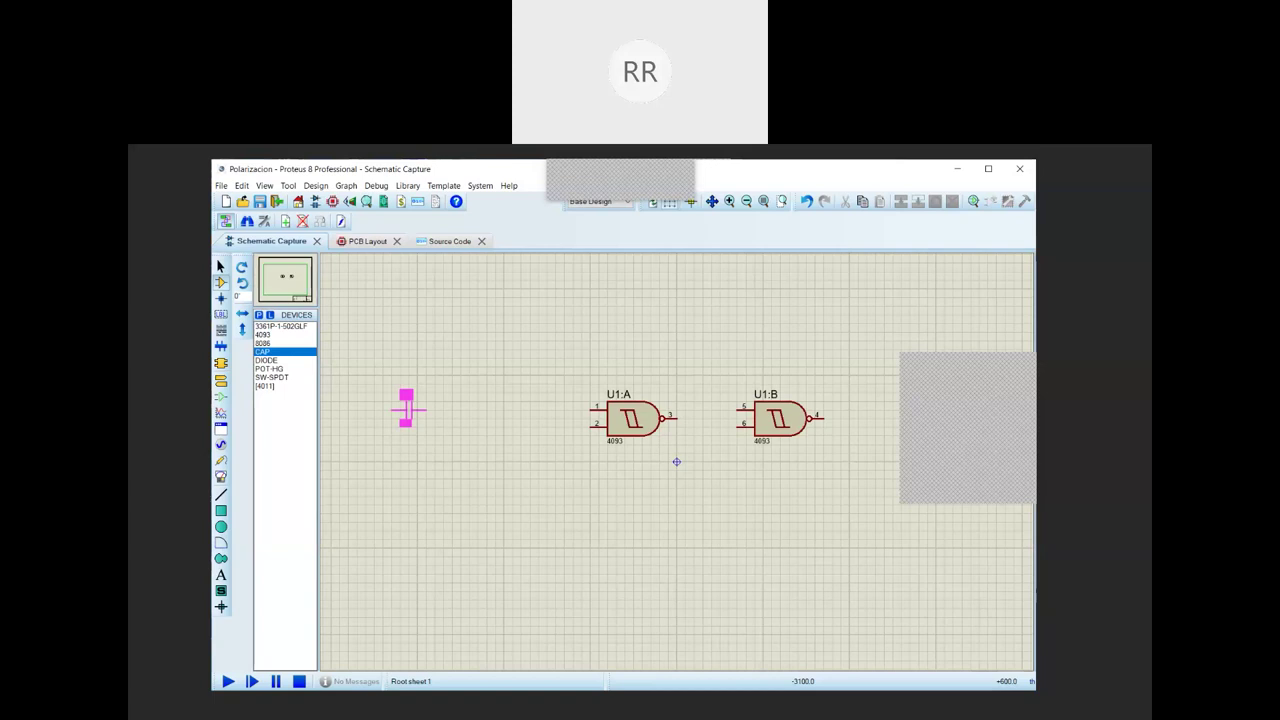
pyautogui.click(406, 408)
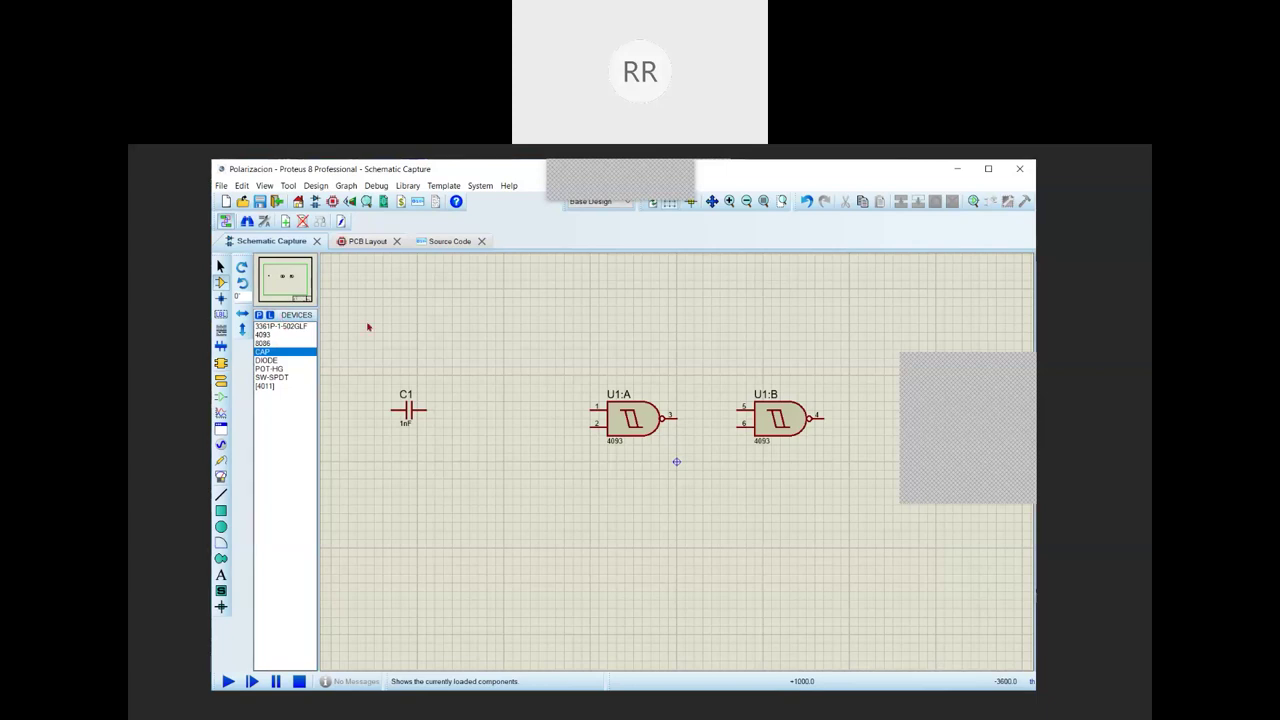
# - Reopen the device library and search for "resi" in the Resistors category
pyautogui.press('p')
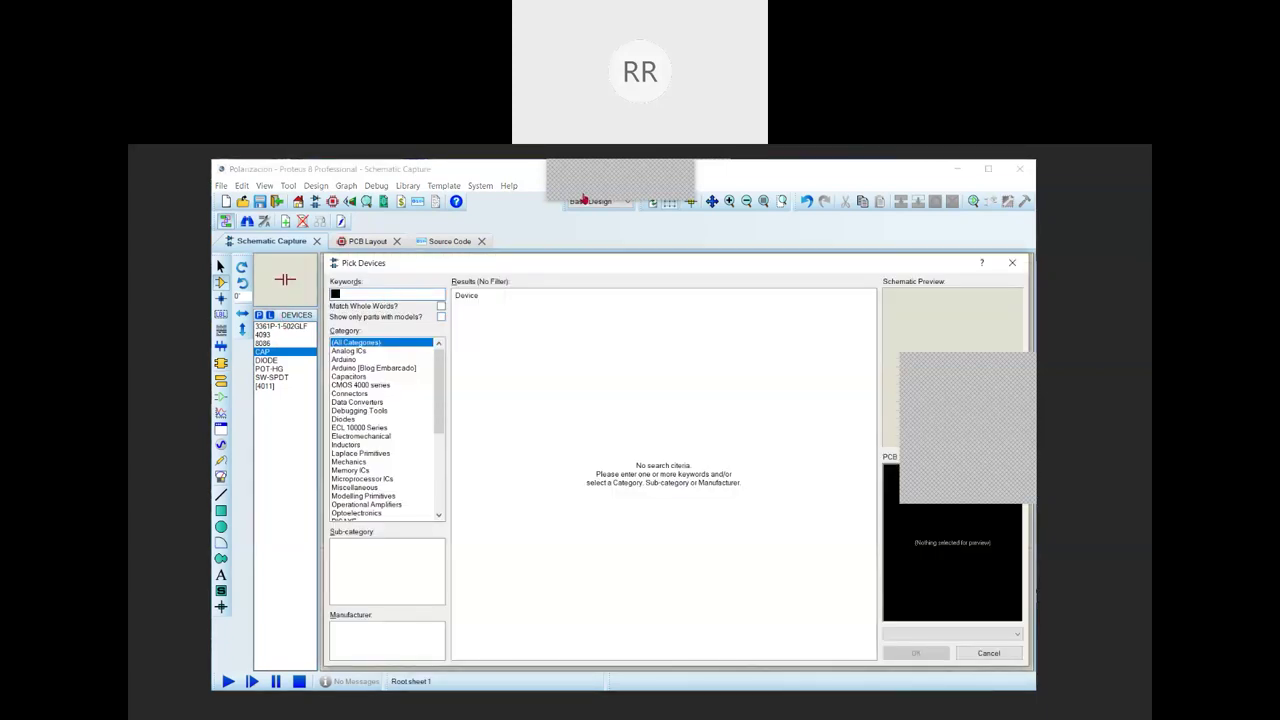
pyautogui.press('super+plus')
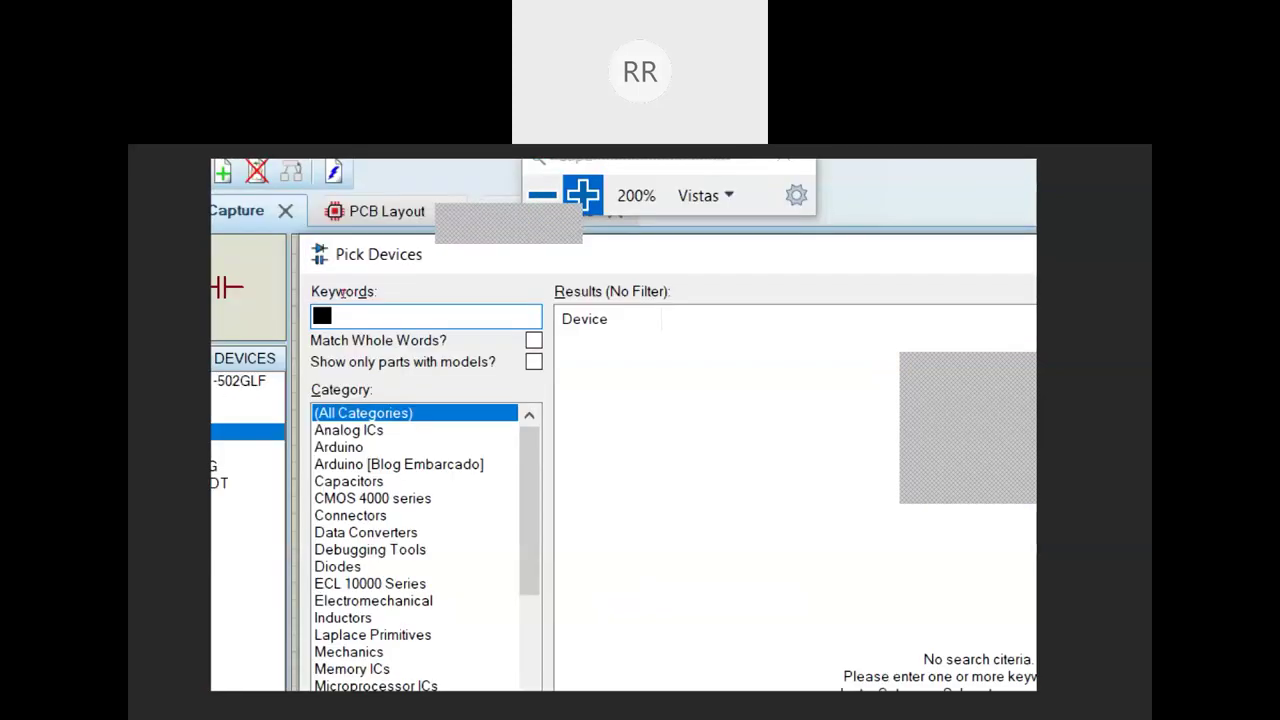
pyautogui.write('re')
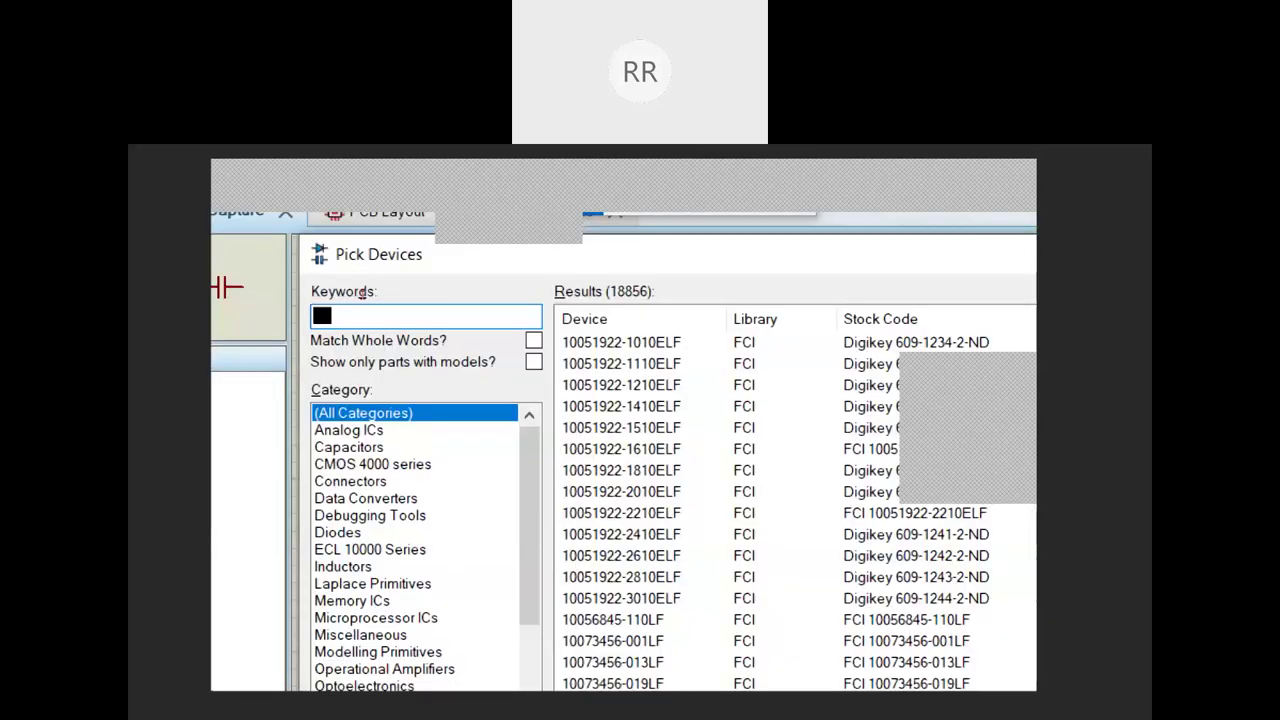
pyautogui.write('resis')
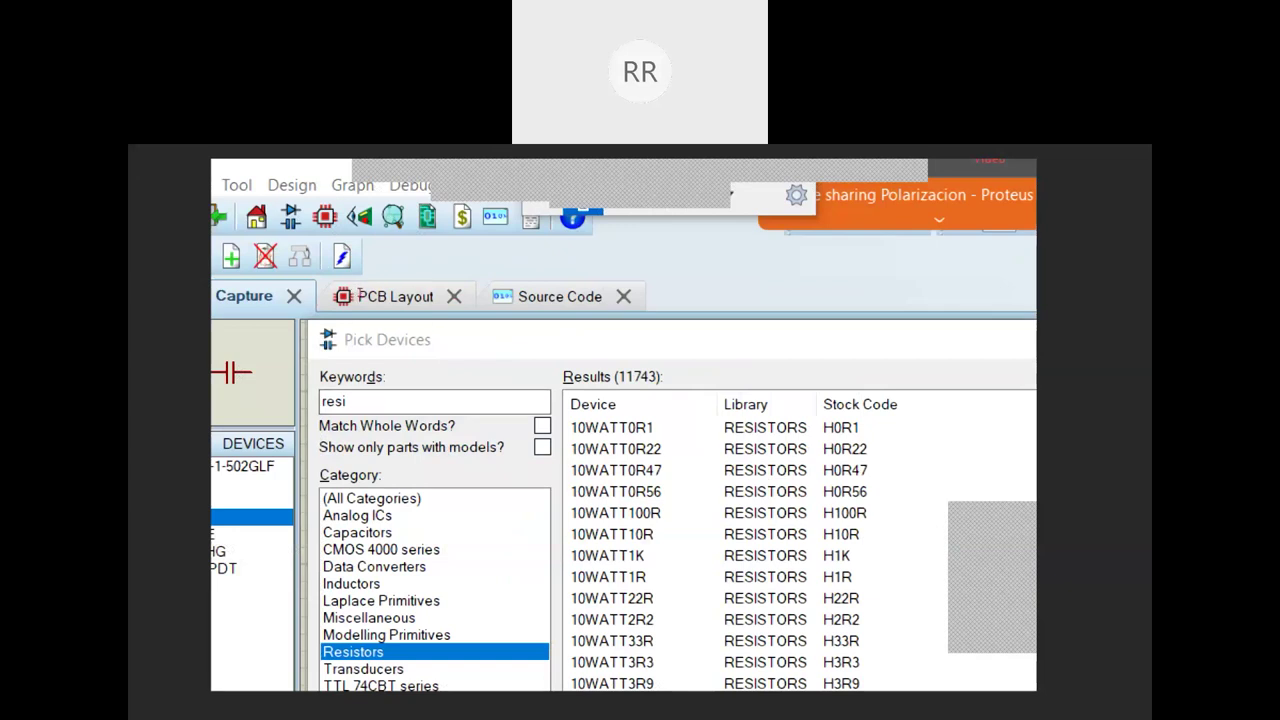
# - Replace the search keyword with "generic resis" across all categories
pyautogui.click(354, 401)
pyautogui.press('BackSpace')
pyautogui.press('BackSpace')
pyautogui.press('BackSpace')
pyautogui.press('BackSpace')
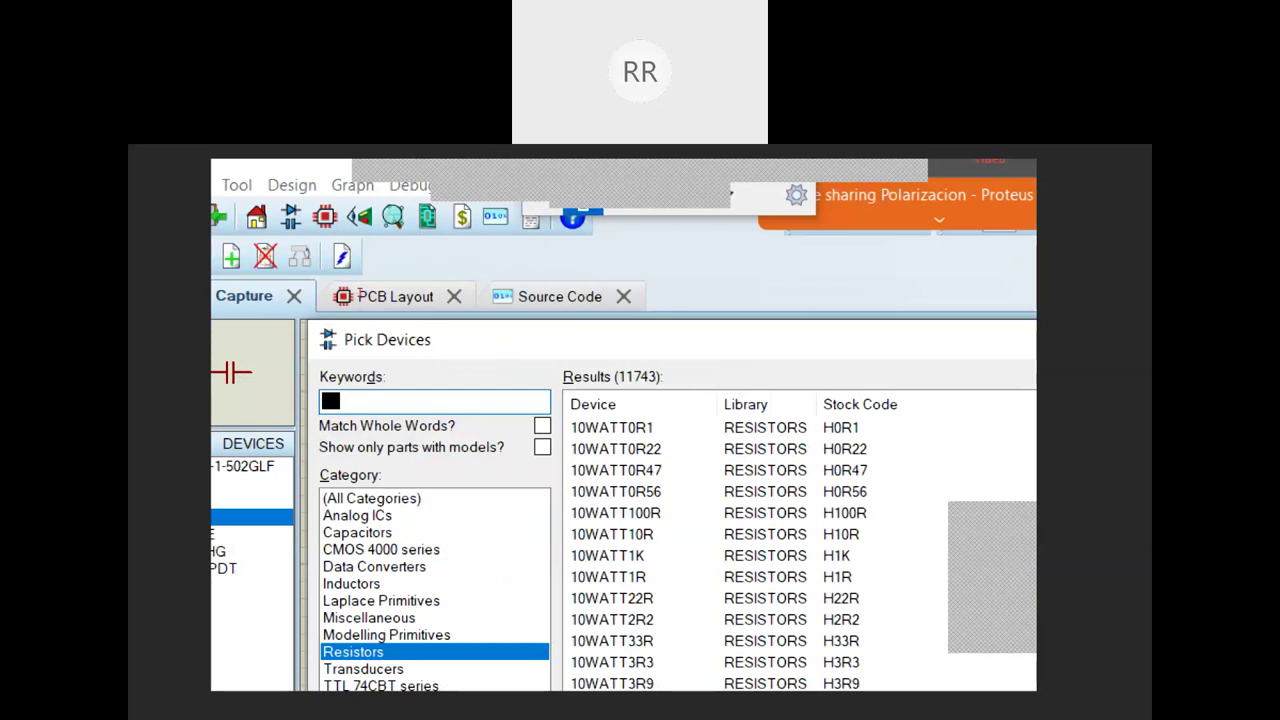
pyautogui.write('genereci res')
pyautogui.press('BackSpace')
pyautogui.press('BackSpace')
pyautogui.press('BackSpace')
pyautogui.press('BackSpace')
pyautogui.press('BackSpace')
pyautogui.press('BackSpace')
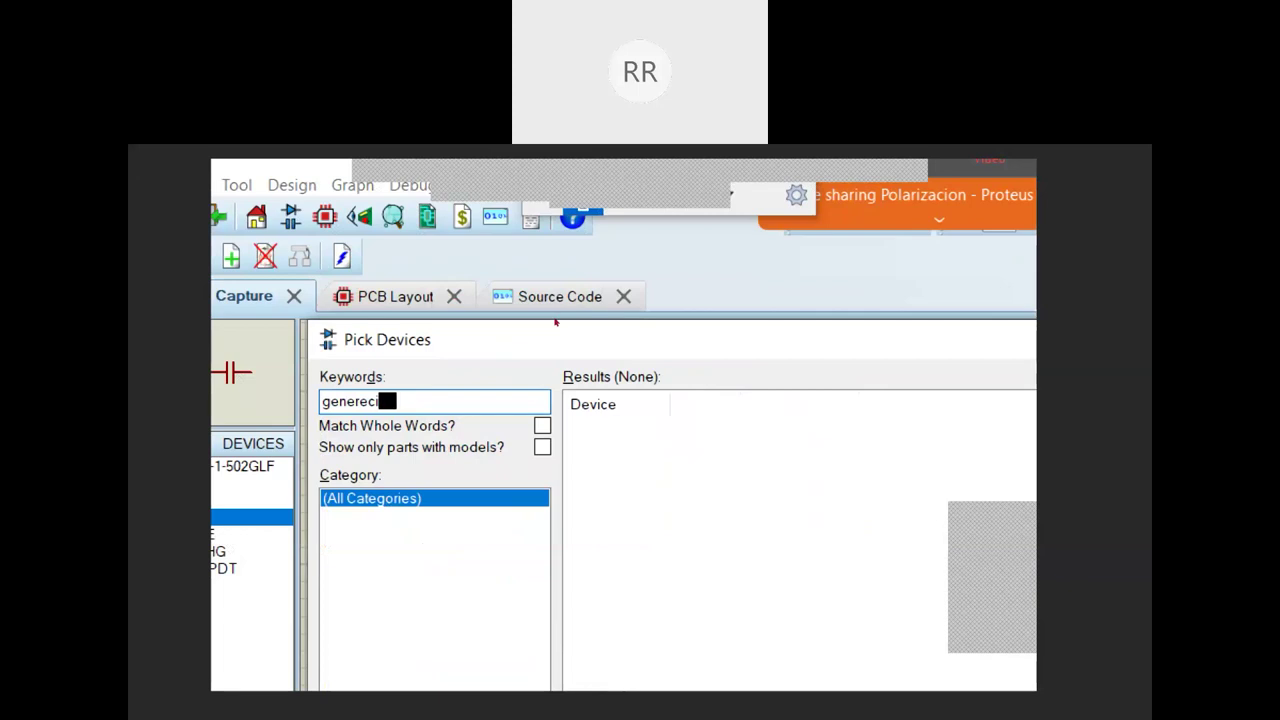
pyautogui.press('BackSpace')
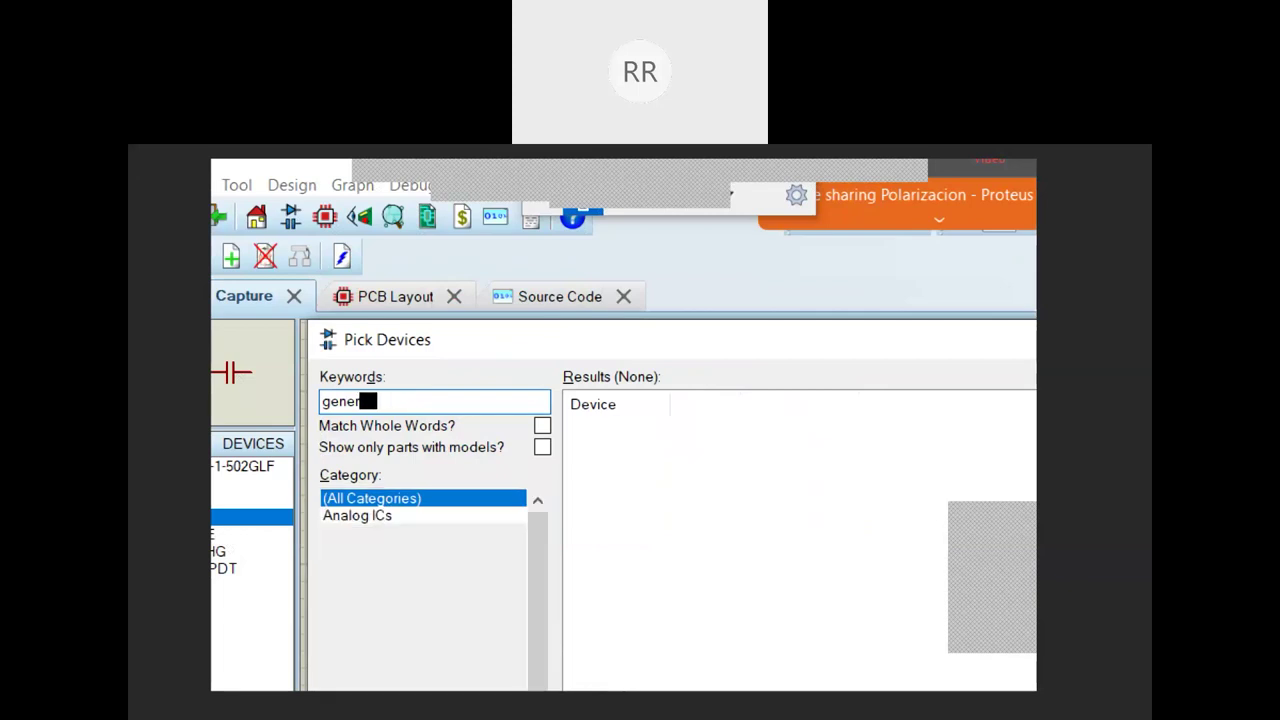
pyautogui.write('ic res')
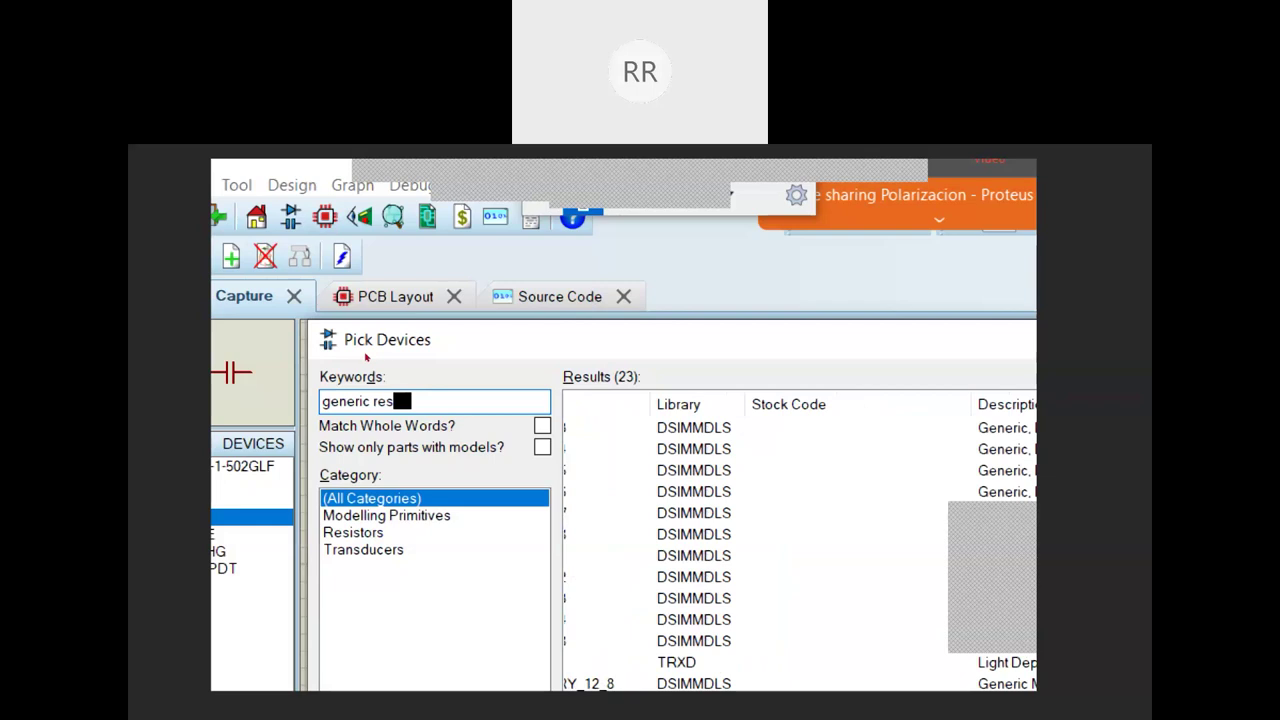
pyautogui.write('is')
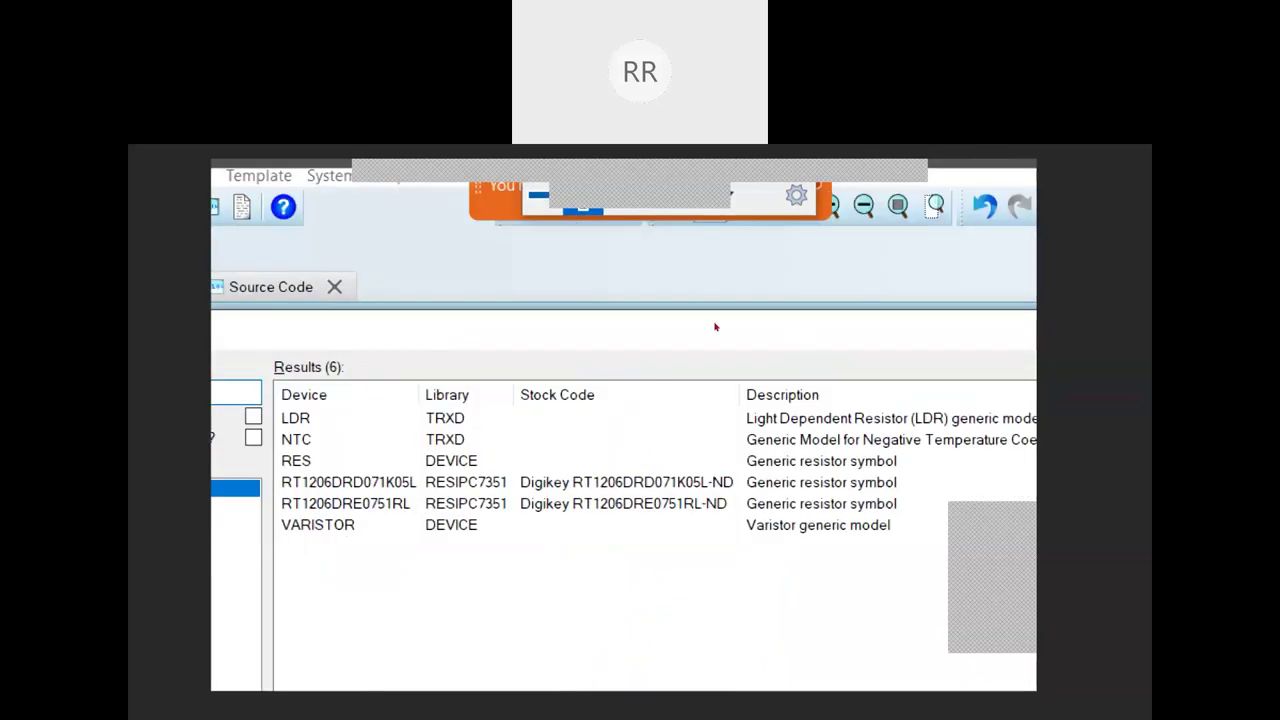
# - Add the generic resistor symbol RES from the DEVICE library to the device list and close the picker
pyautogui.click(777, 489)
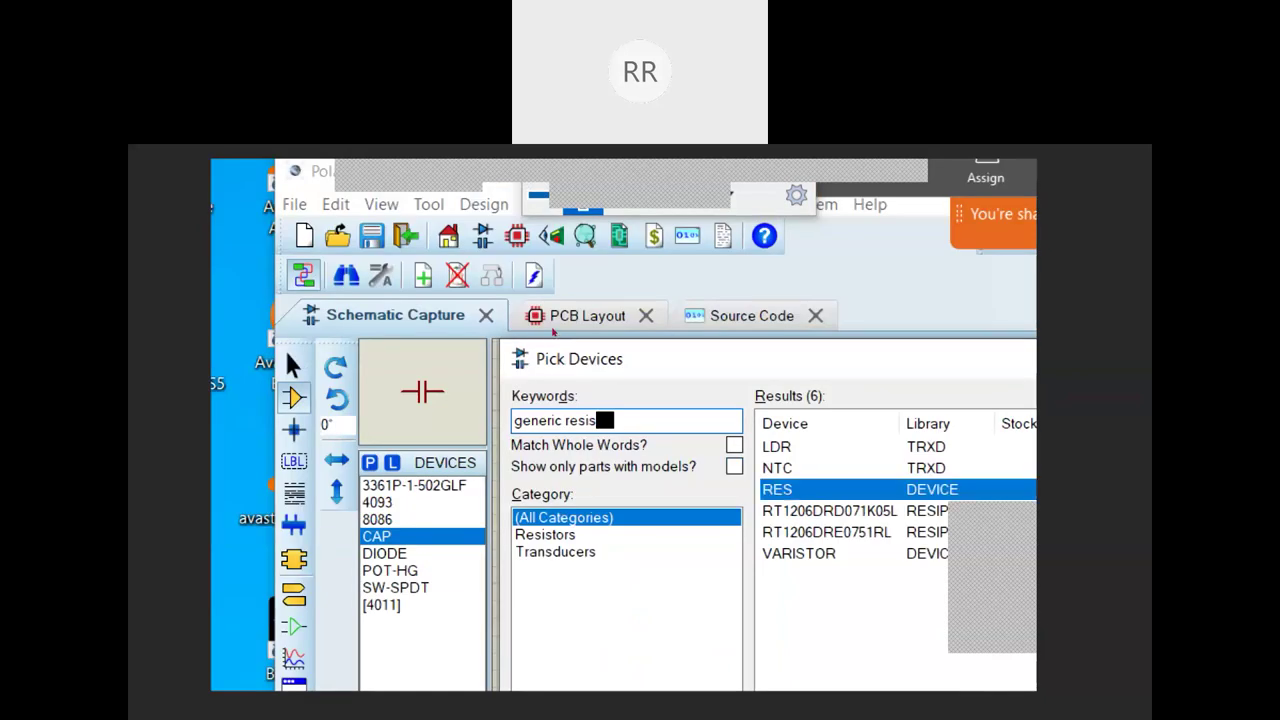
pyautogui.doubleClick(777, 489)
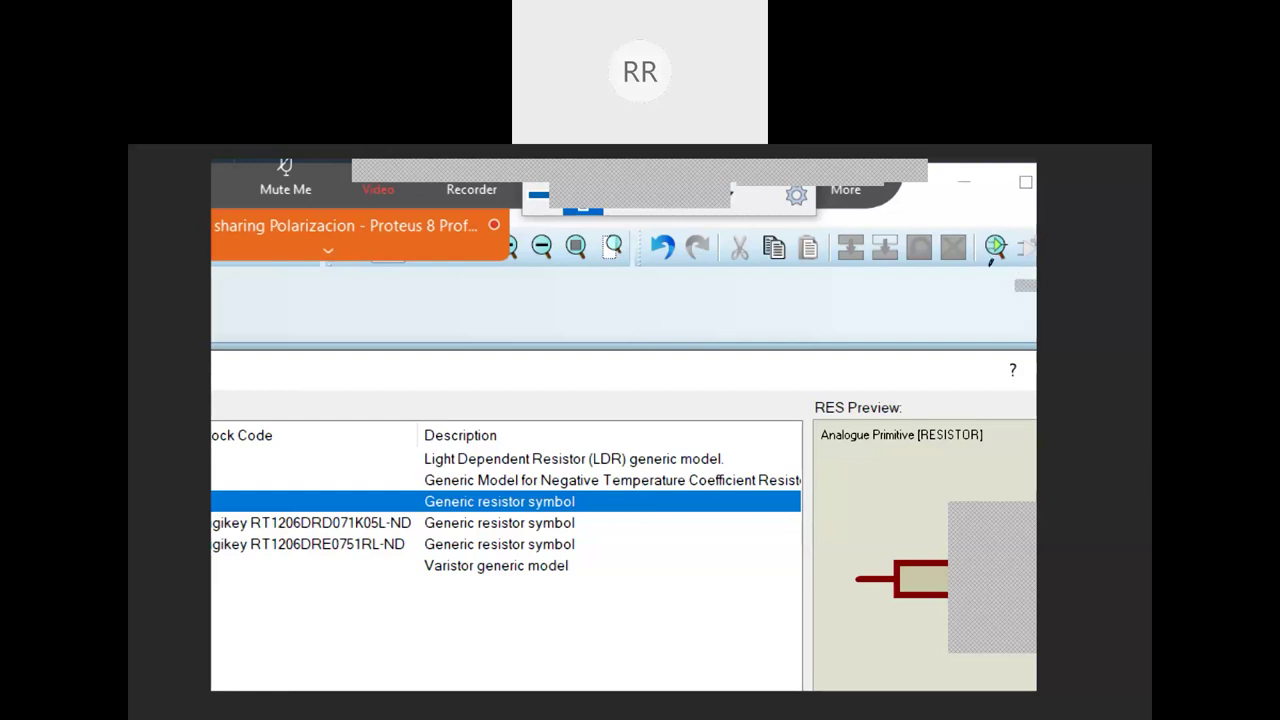
pyautogui.press('Return')
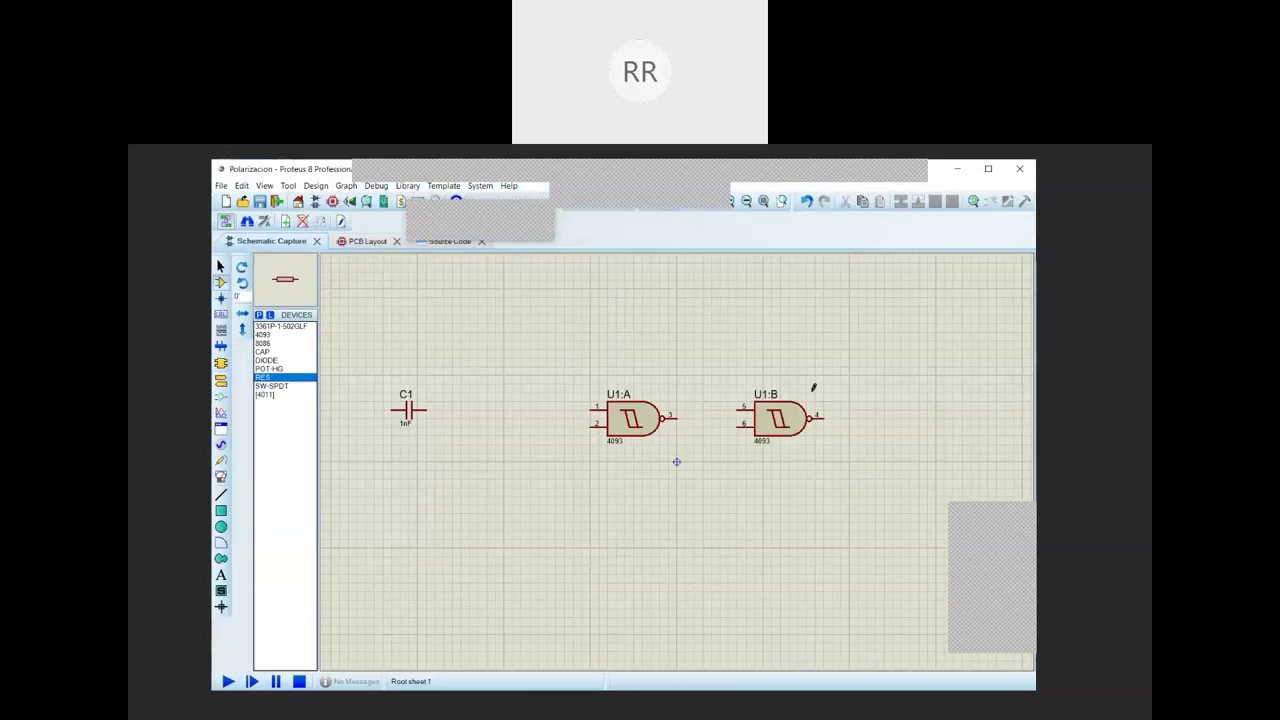
# - Place a RES resistor below and to the right of the second 4093 gate and rotate it clockwise to vertical
pyautogui.click(862, 466)
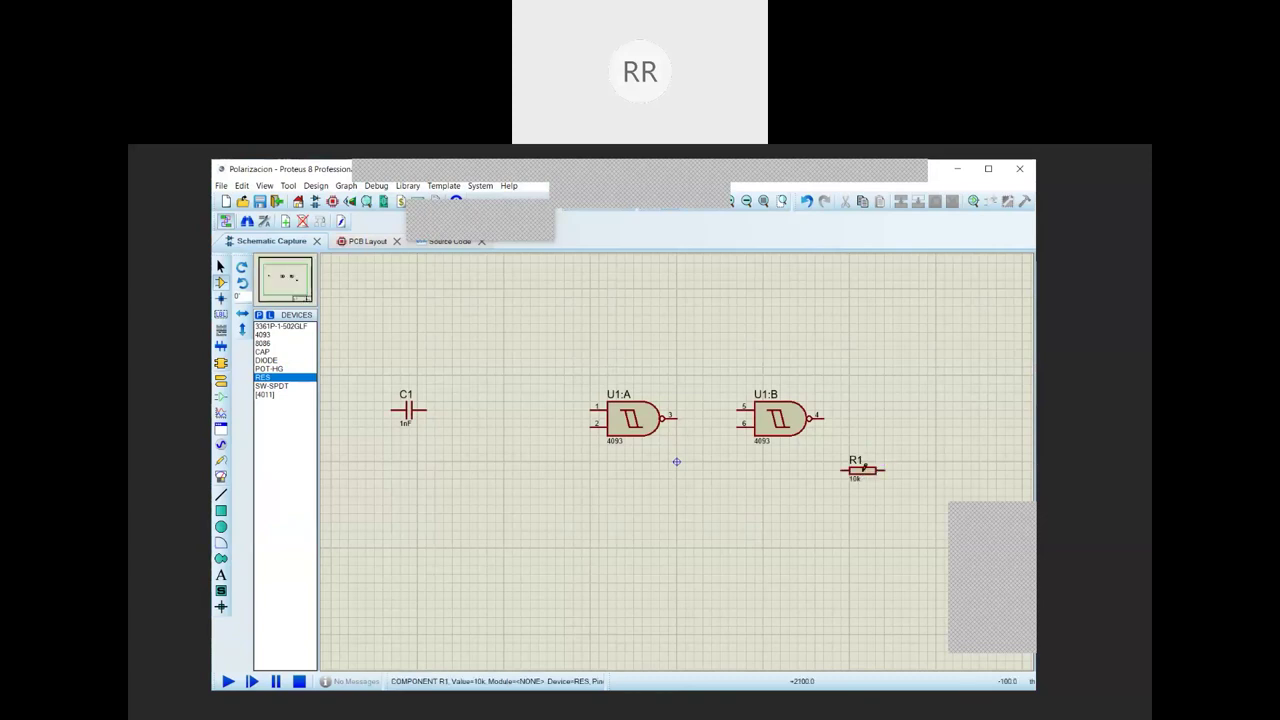
pyautogui.rightClick(858, 467)
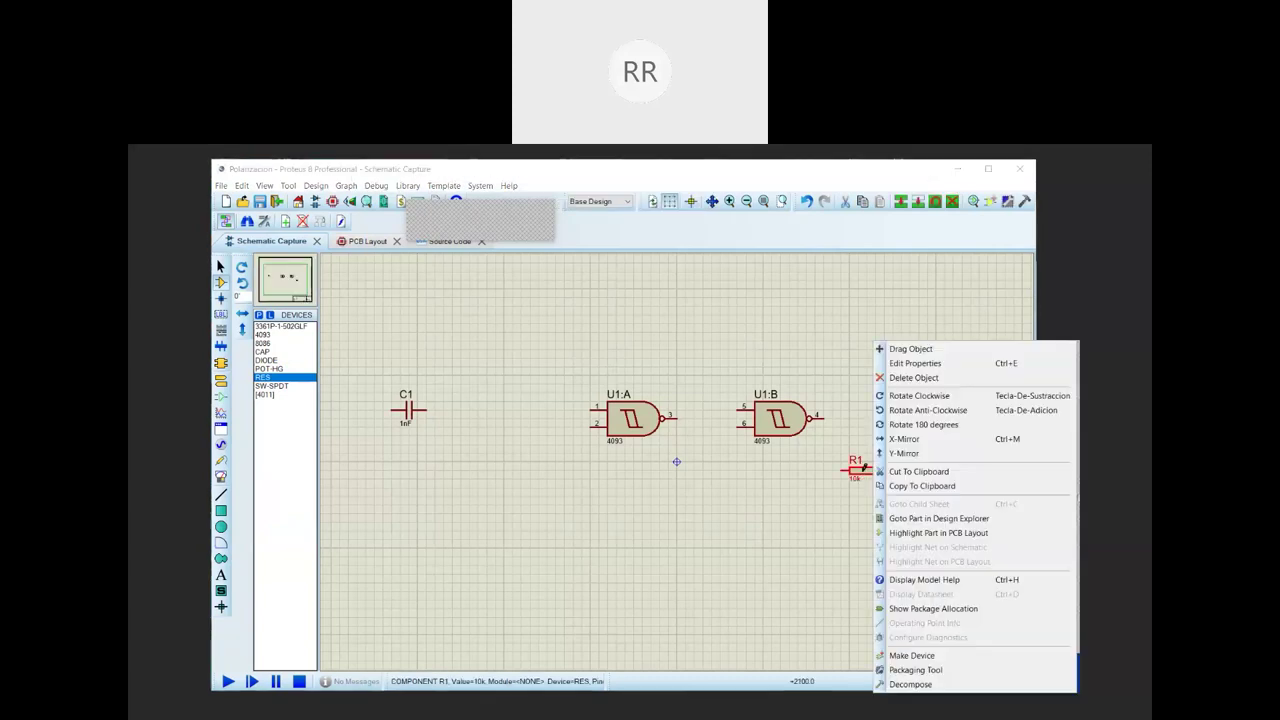
pyautogui.click(964, 395)
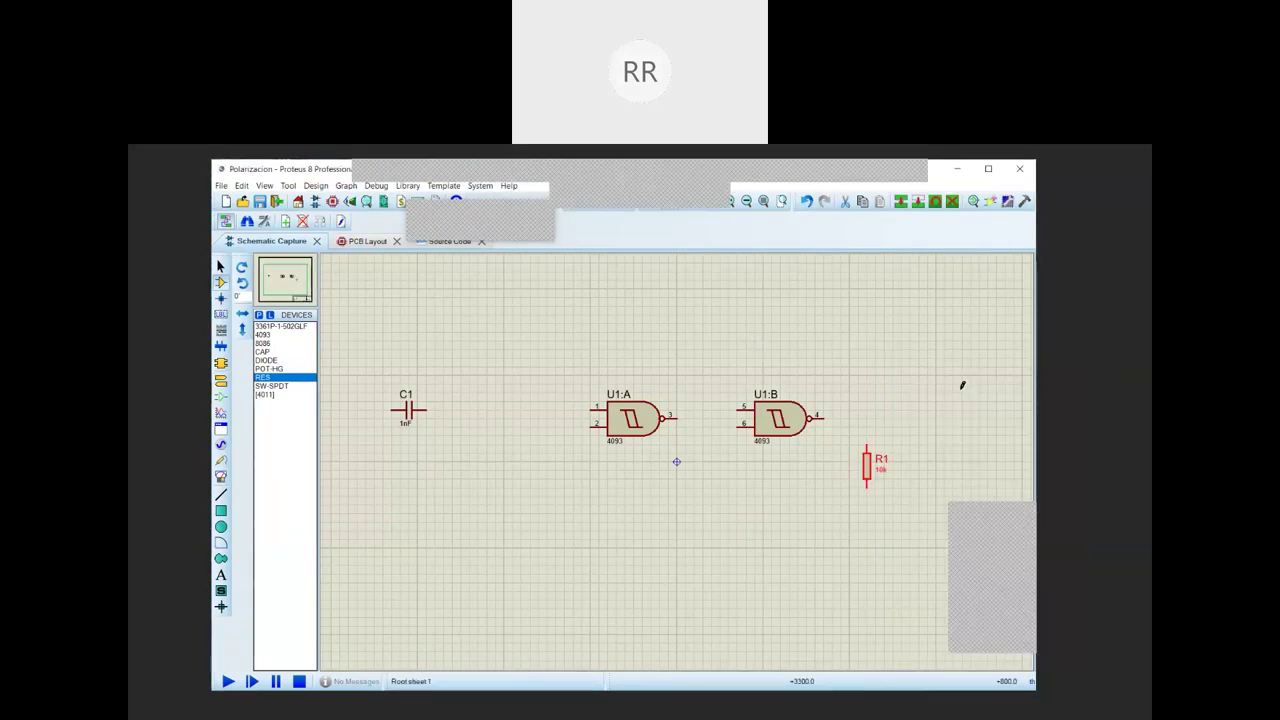
# - Place a second RES resistor above the gap between the two 4093 gates and rotate it clockwise to vertical
pyautogui.click(714, 356)
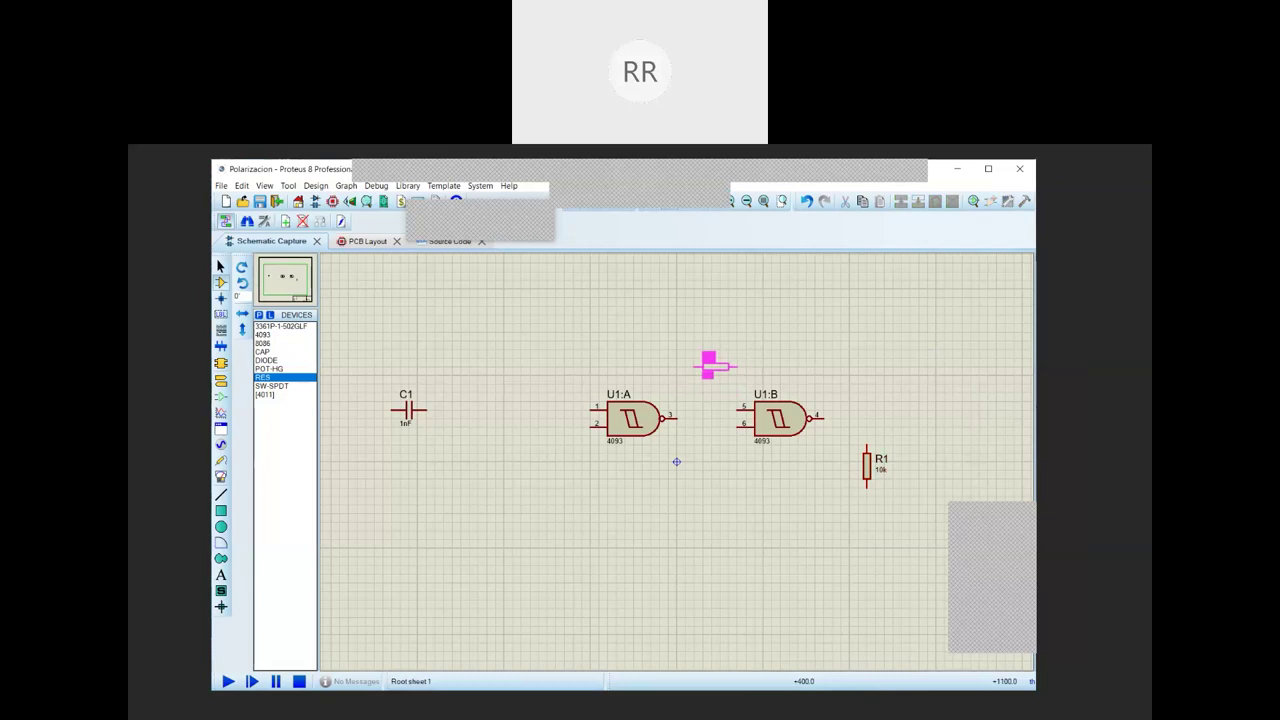
pyautogui.click(708, 357)
pyautogui.rightClick(714, 357)
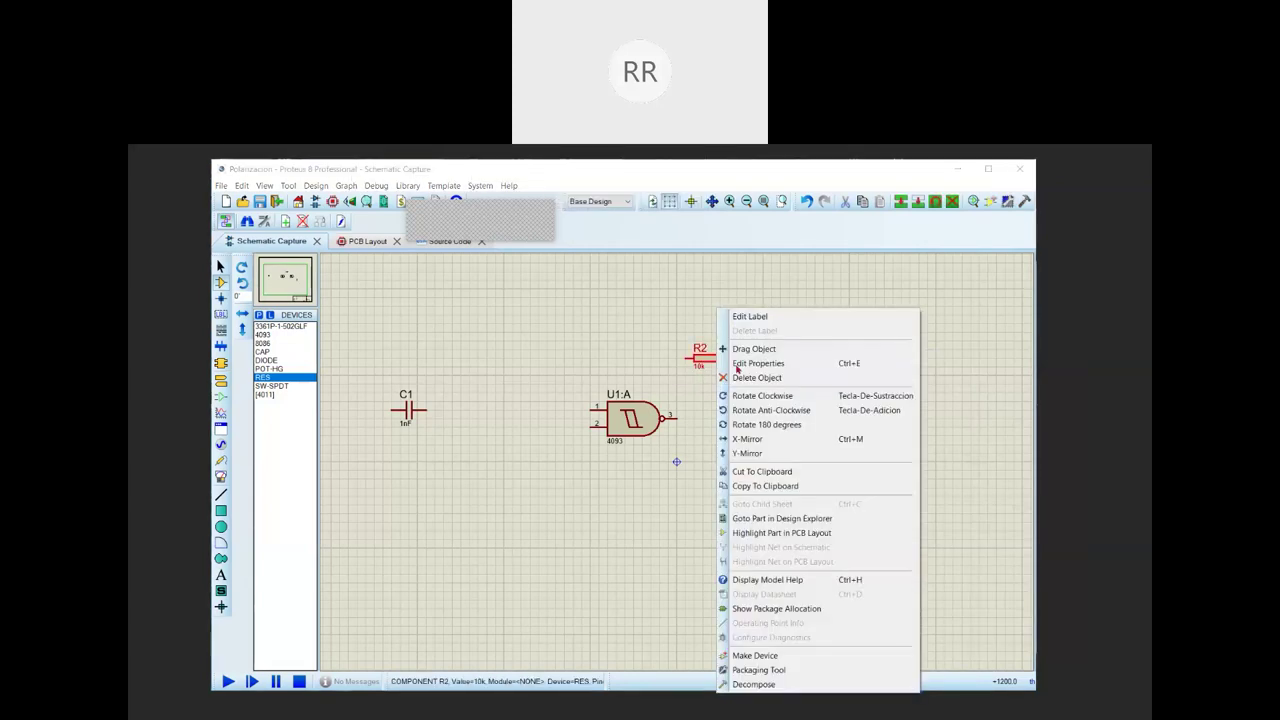
pyautogui.click(778, 396)
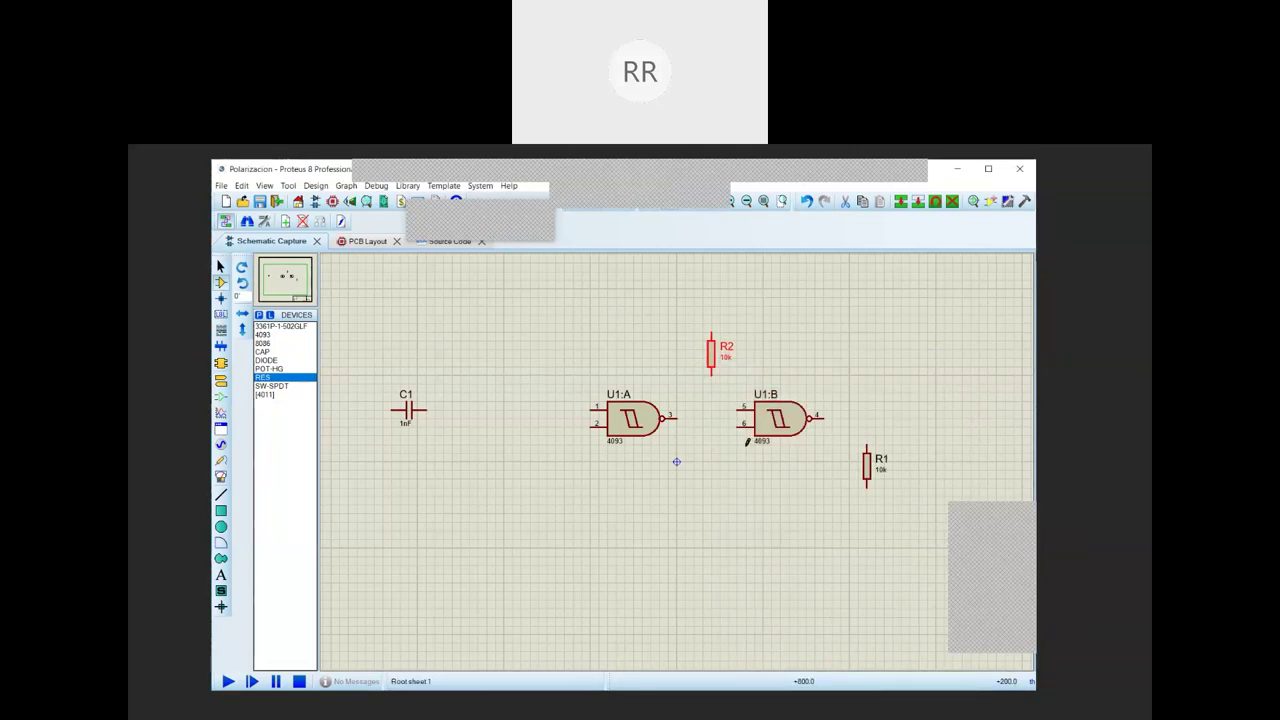
# - Place a POT-HG potentiometer above and to the left of the first 4093 gate and rotate it clockwise
pyautogui.click(270, 369)
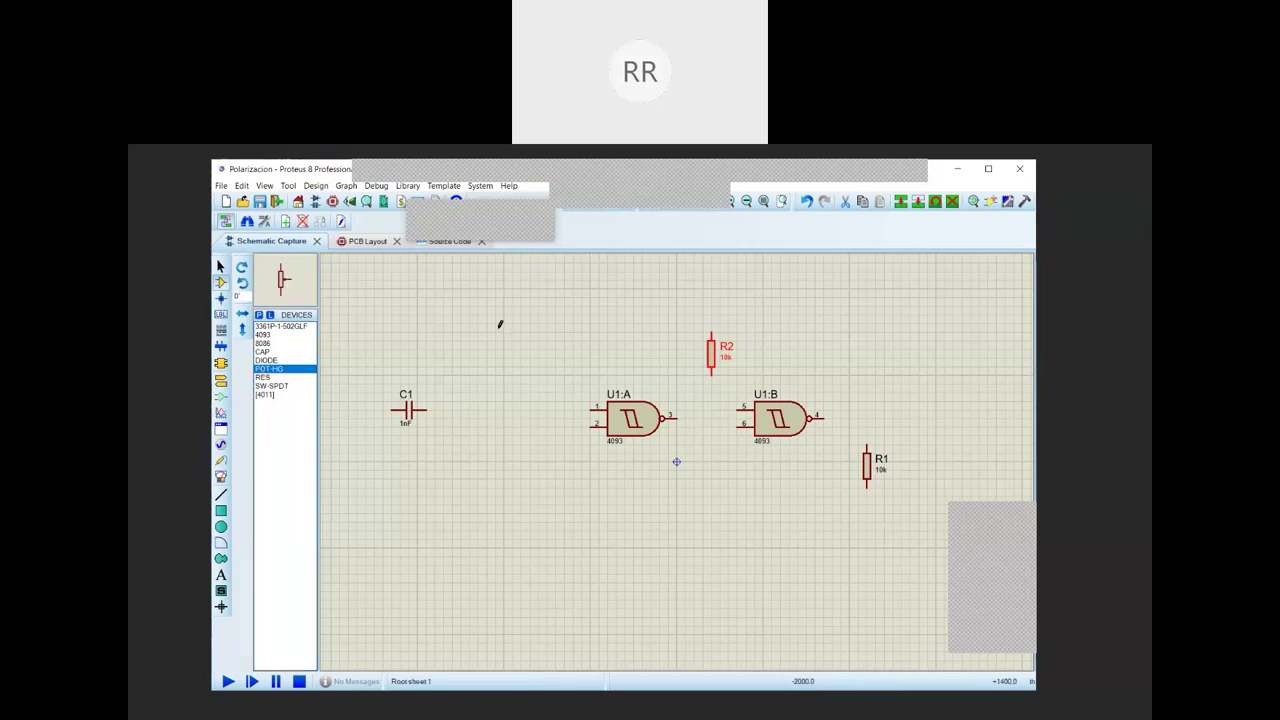
pyautogui.click(561, 320)
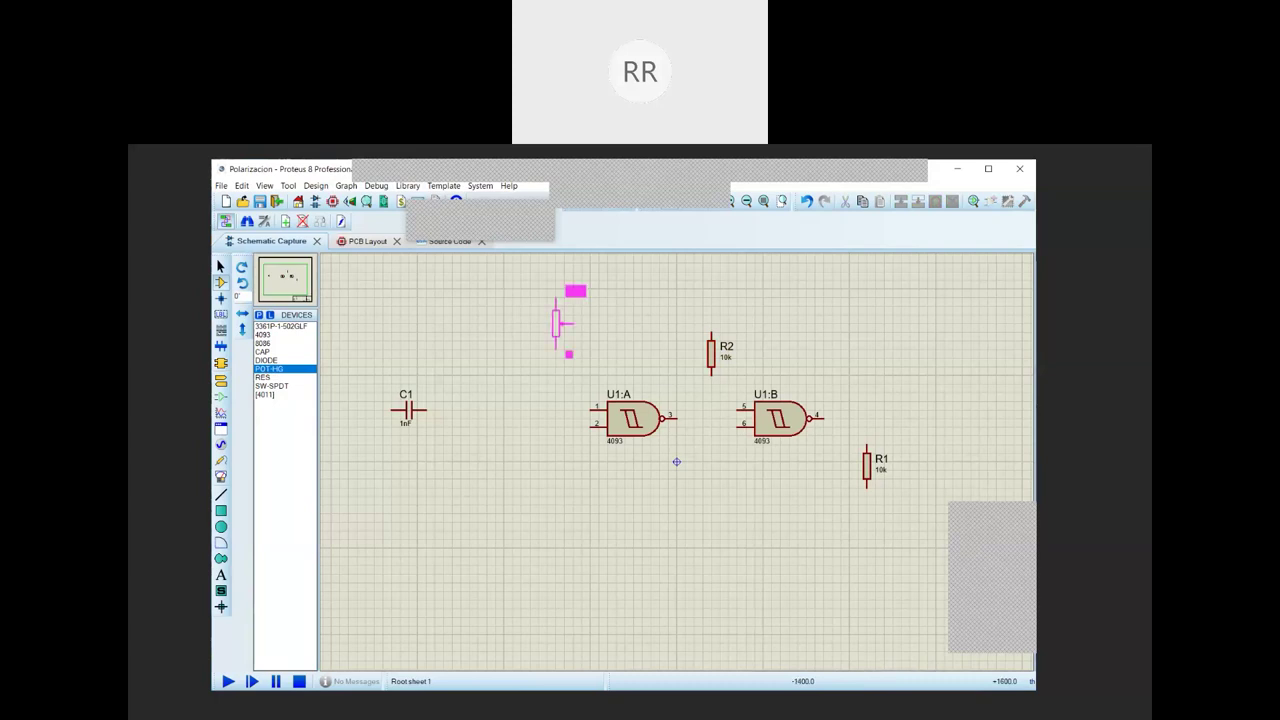
pyautogui.click(559, 330)
pyautogui.rightClick(556, 322)
pyautogui.click(660, 345)
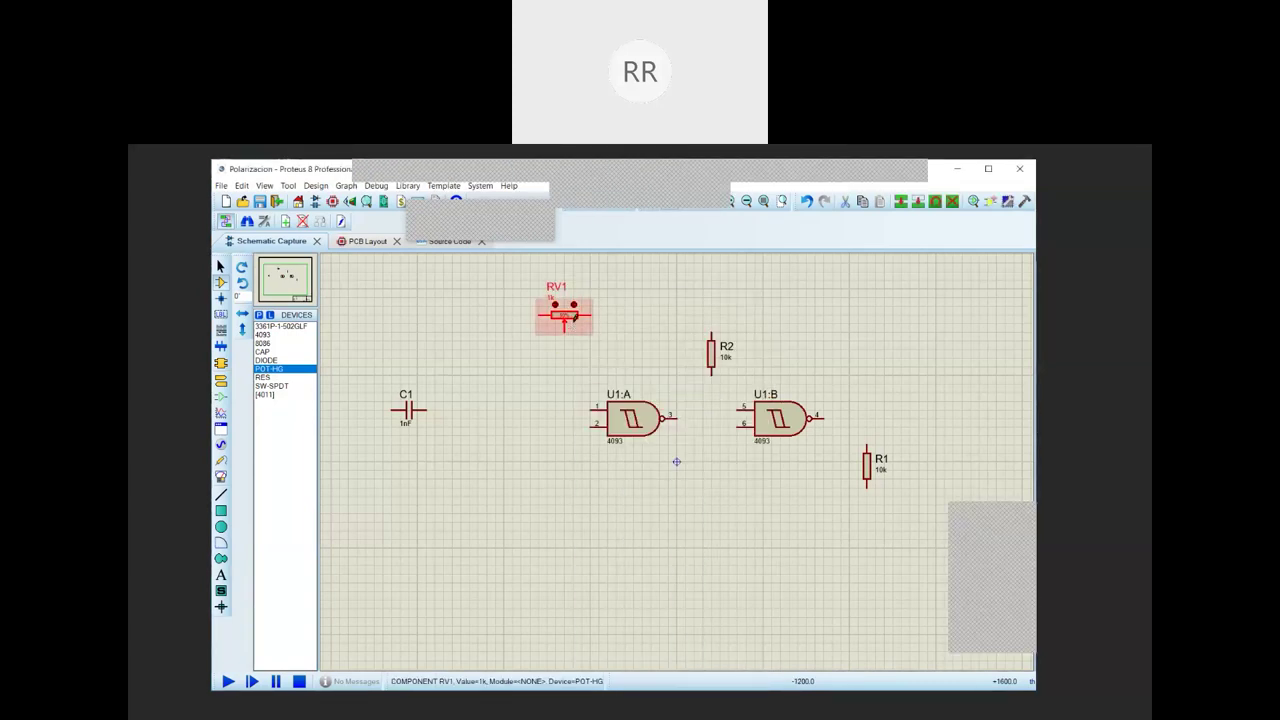
# - Rotate the potentiometer anti-clockwise twice so that it lies horizontally with its wiper pointing up
pyautogui.rightClick(585, 300)
pyautogui.click(703, 358)
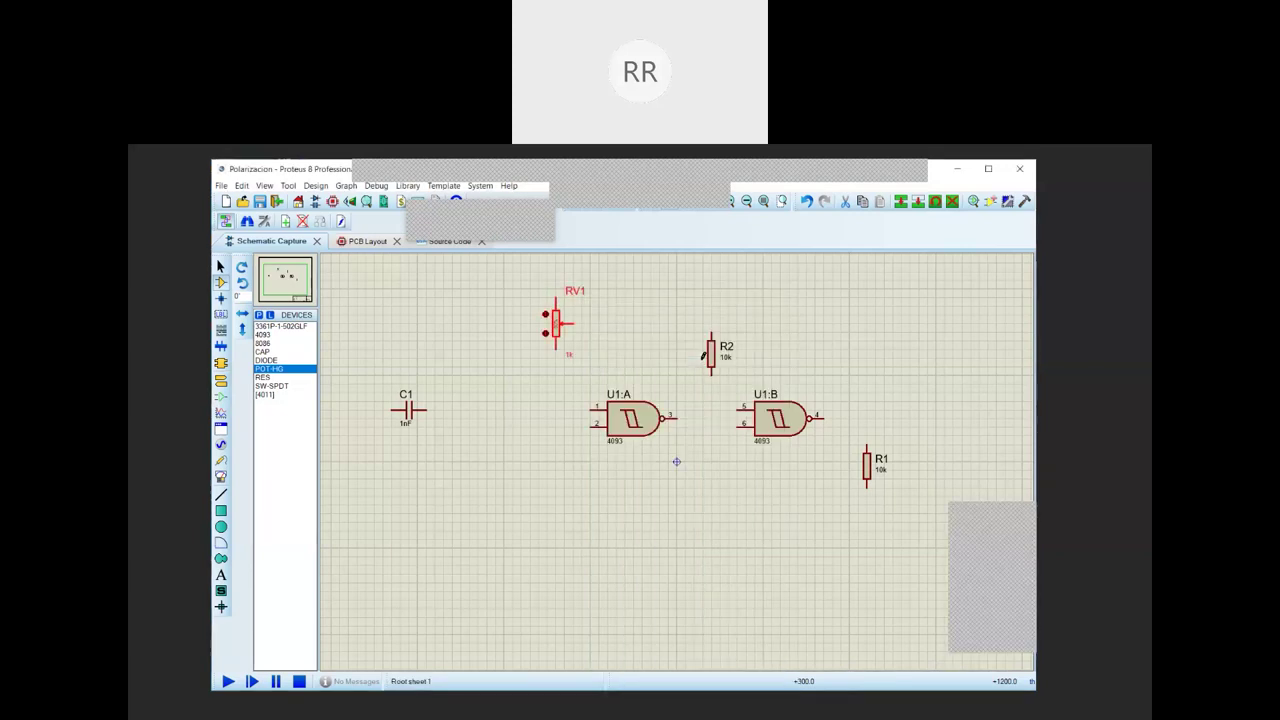
pyautogui.rightClick(562, 322)
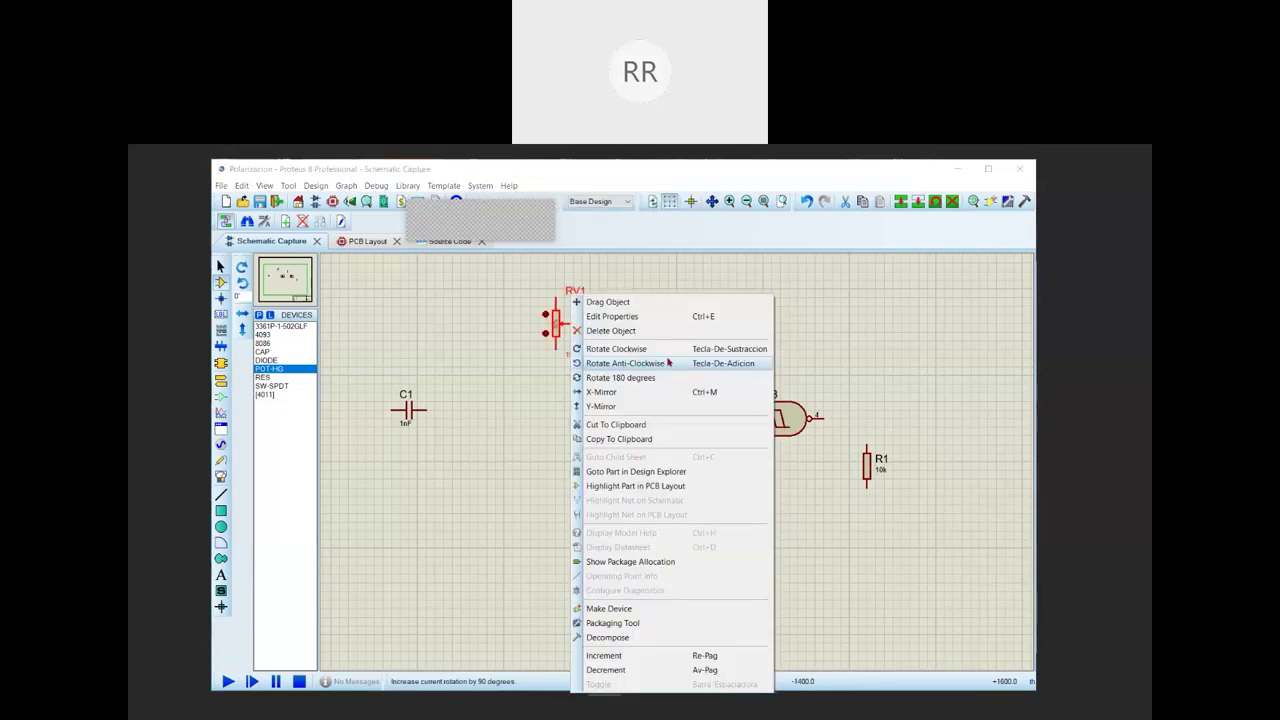
pyautogui.click(585, 343)
pyautogui.moveTo(578, 341); pyautogui.dragTo(538, 335)
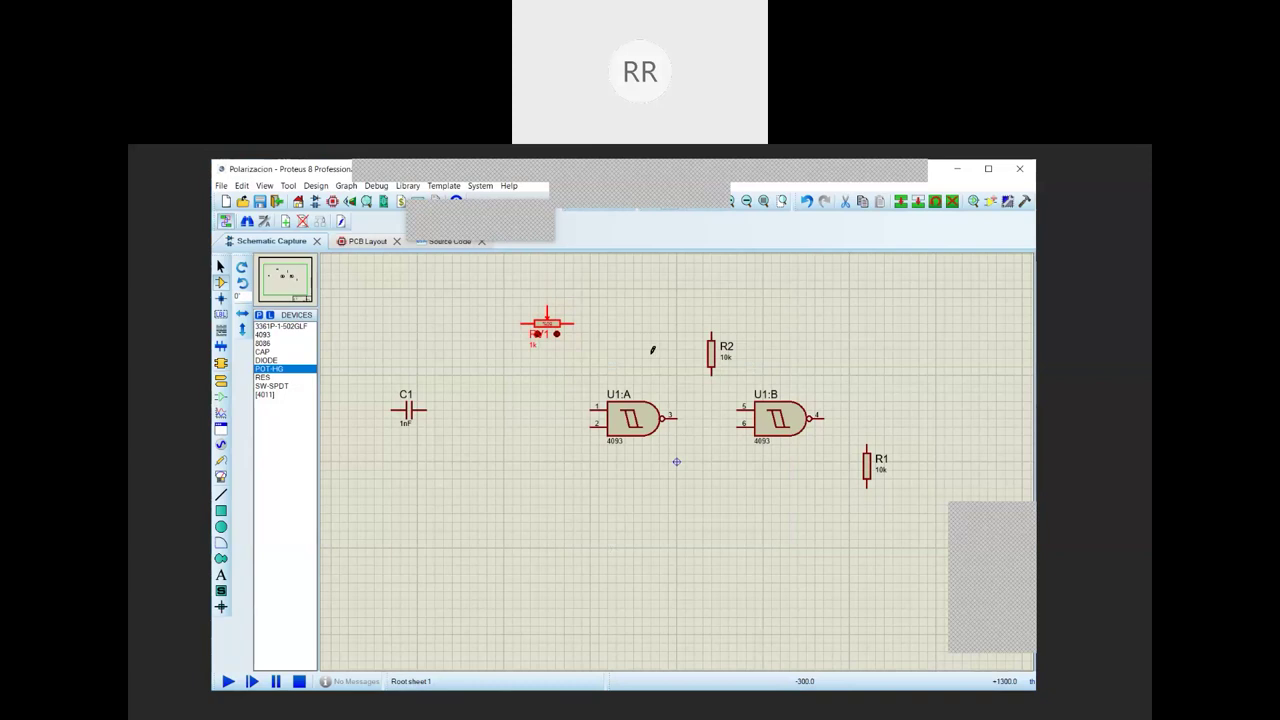
# - Place two DIODE components side by side above the potentiometer and open the editing options of the right one
pyautogui.press('Up')
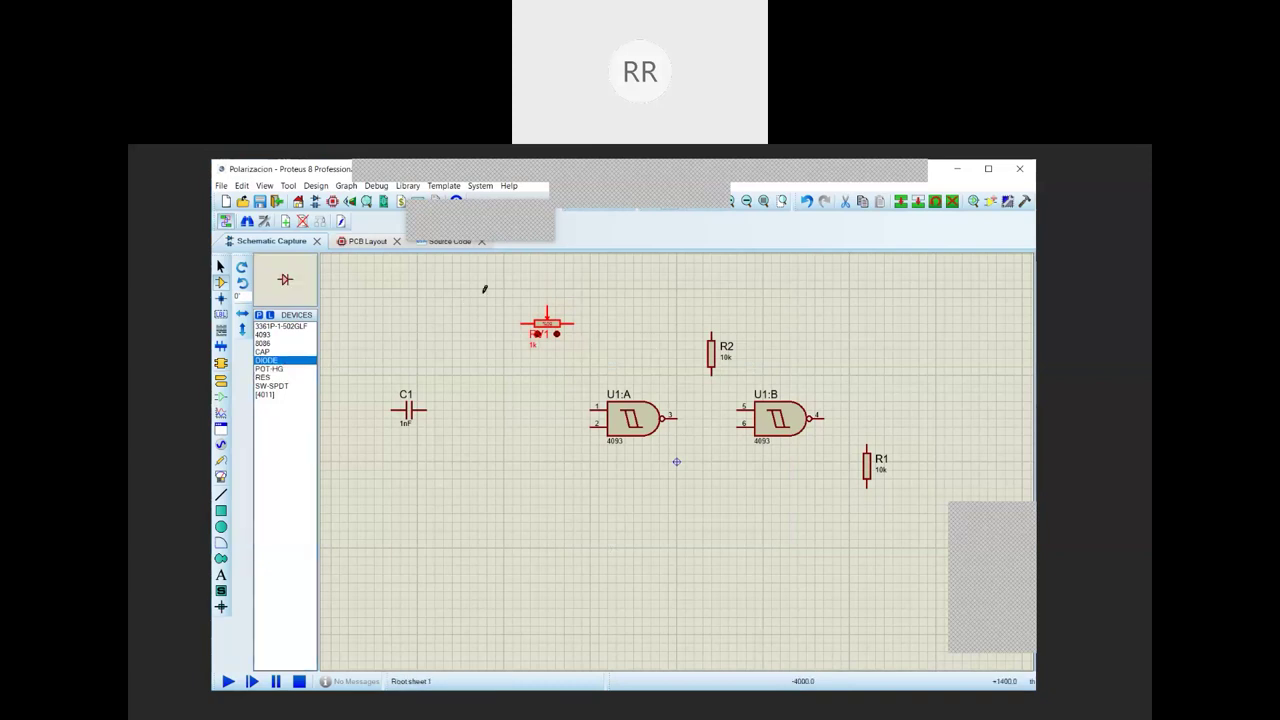
pyautogui.click(484, 289)
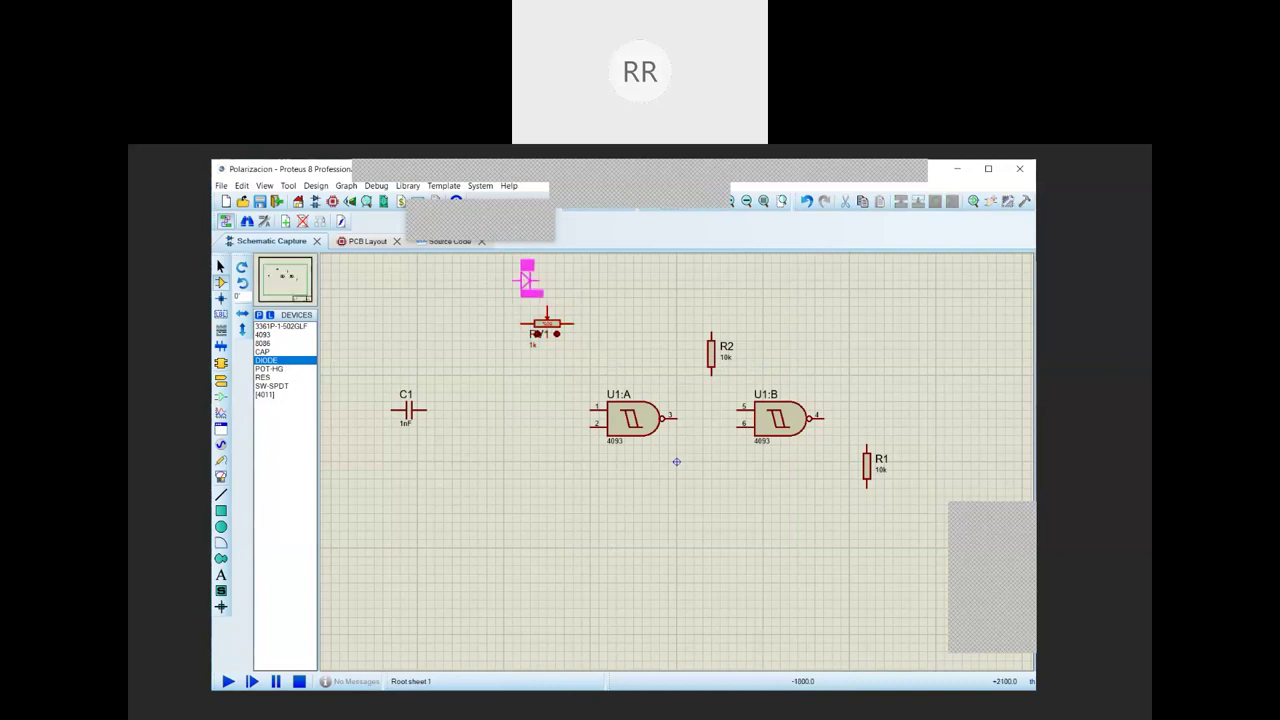
pyautogui.click(514, 279)
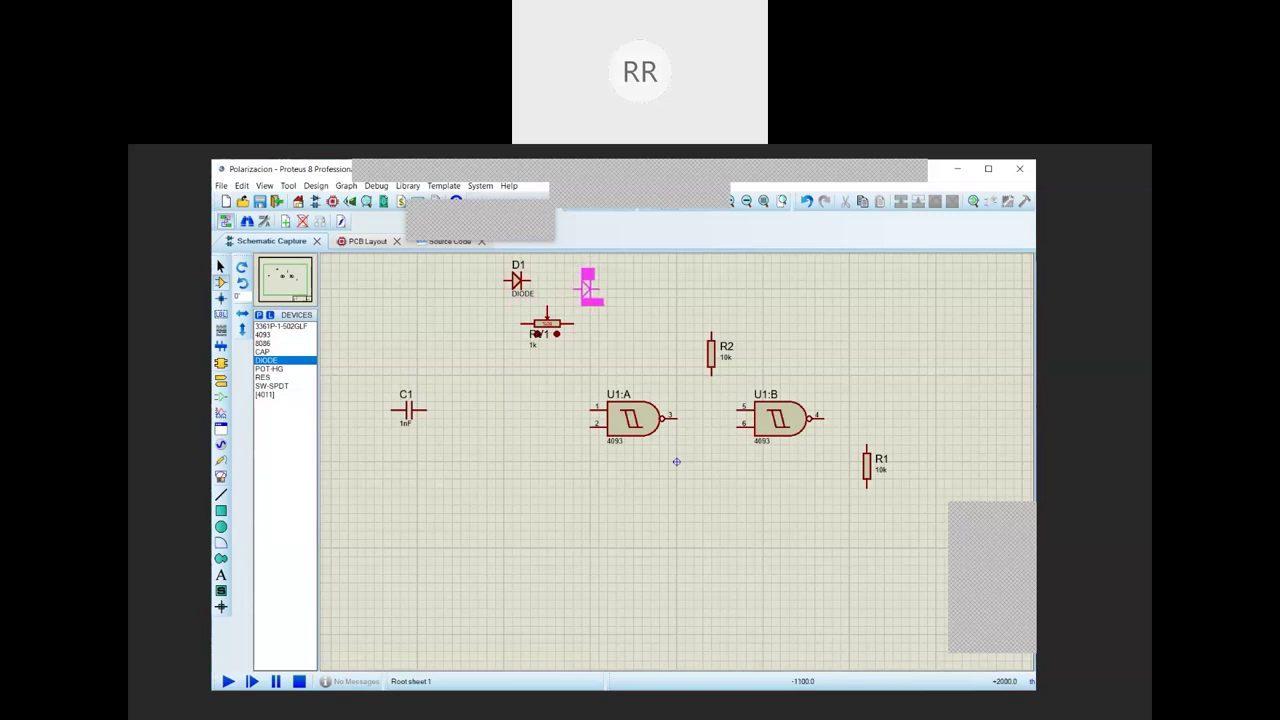
pyautogui.click(577, 279)
pyautogui.rightClick(583, 279)
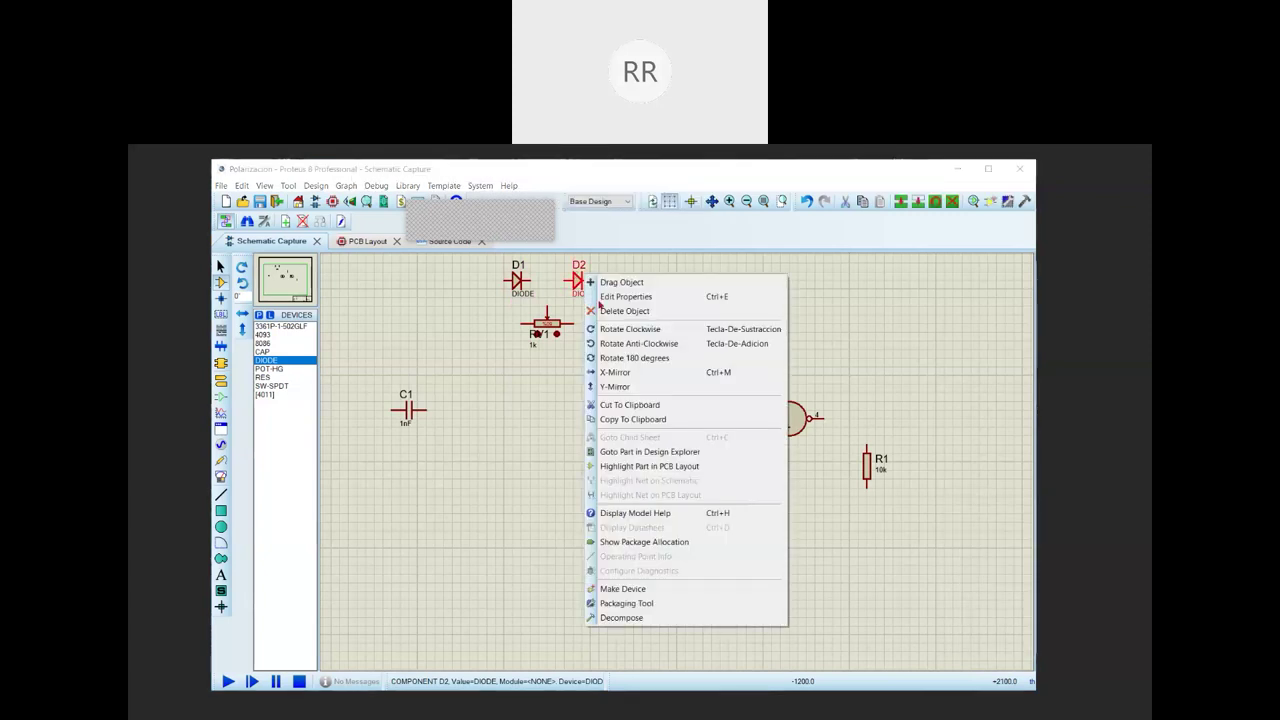